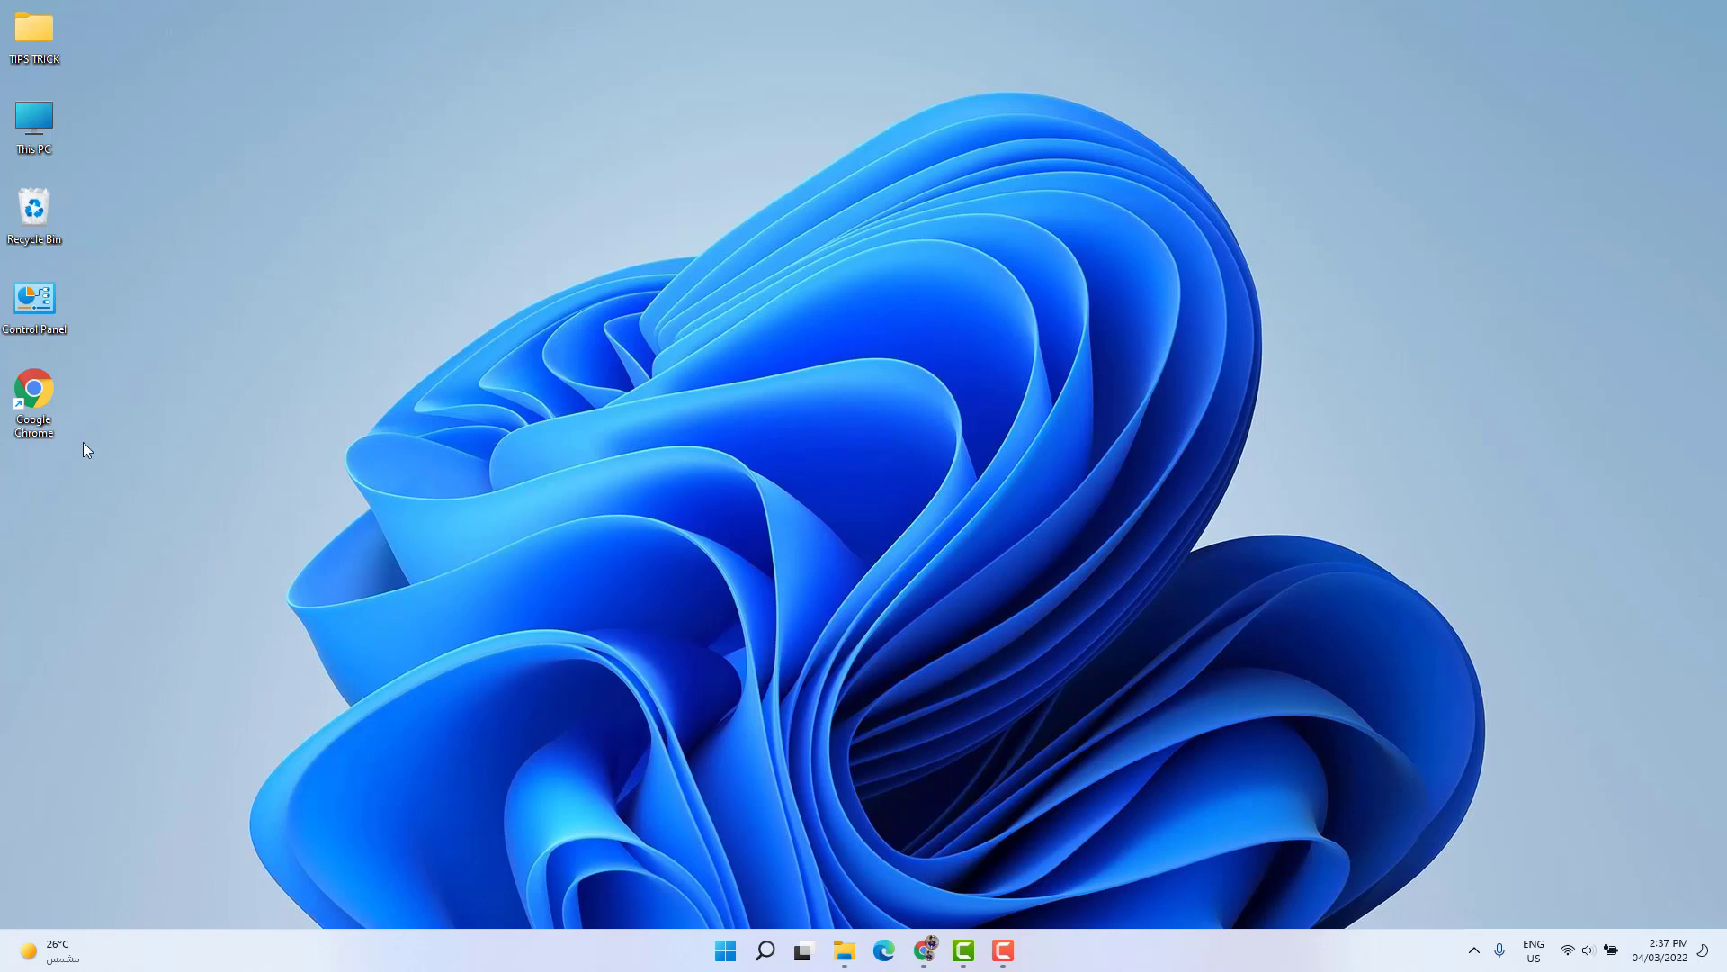
- Open Google Chrome in a maximized window and search Google for "rufus"
double_click(36, 400)
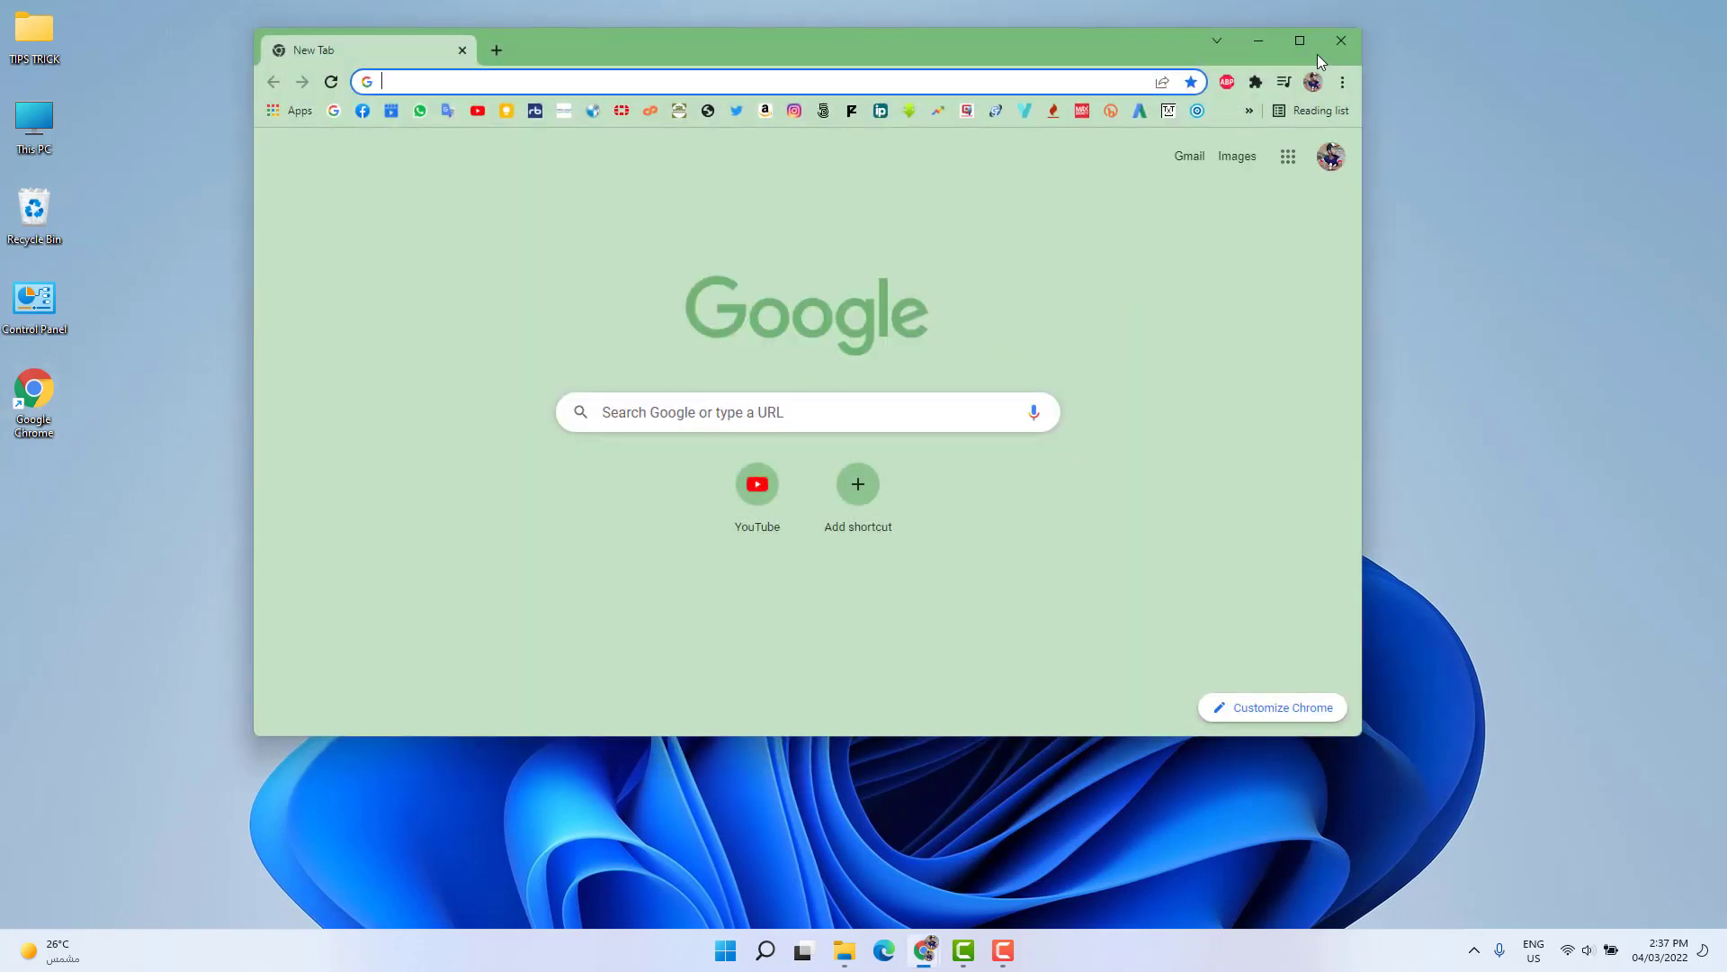
click(1299, 42)
click(80, 75)
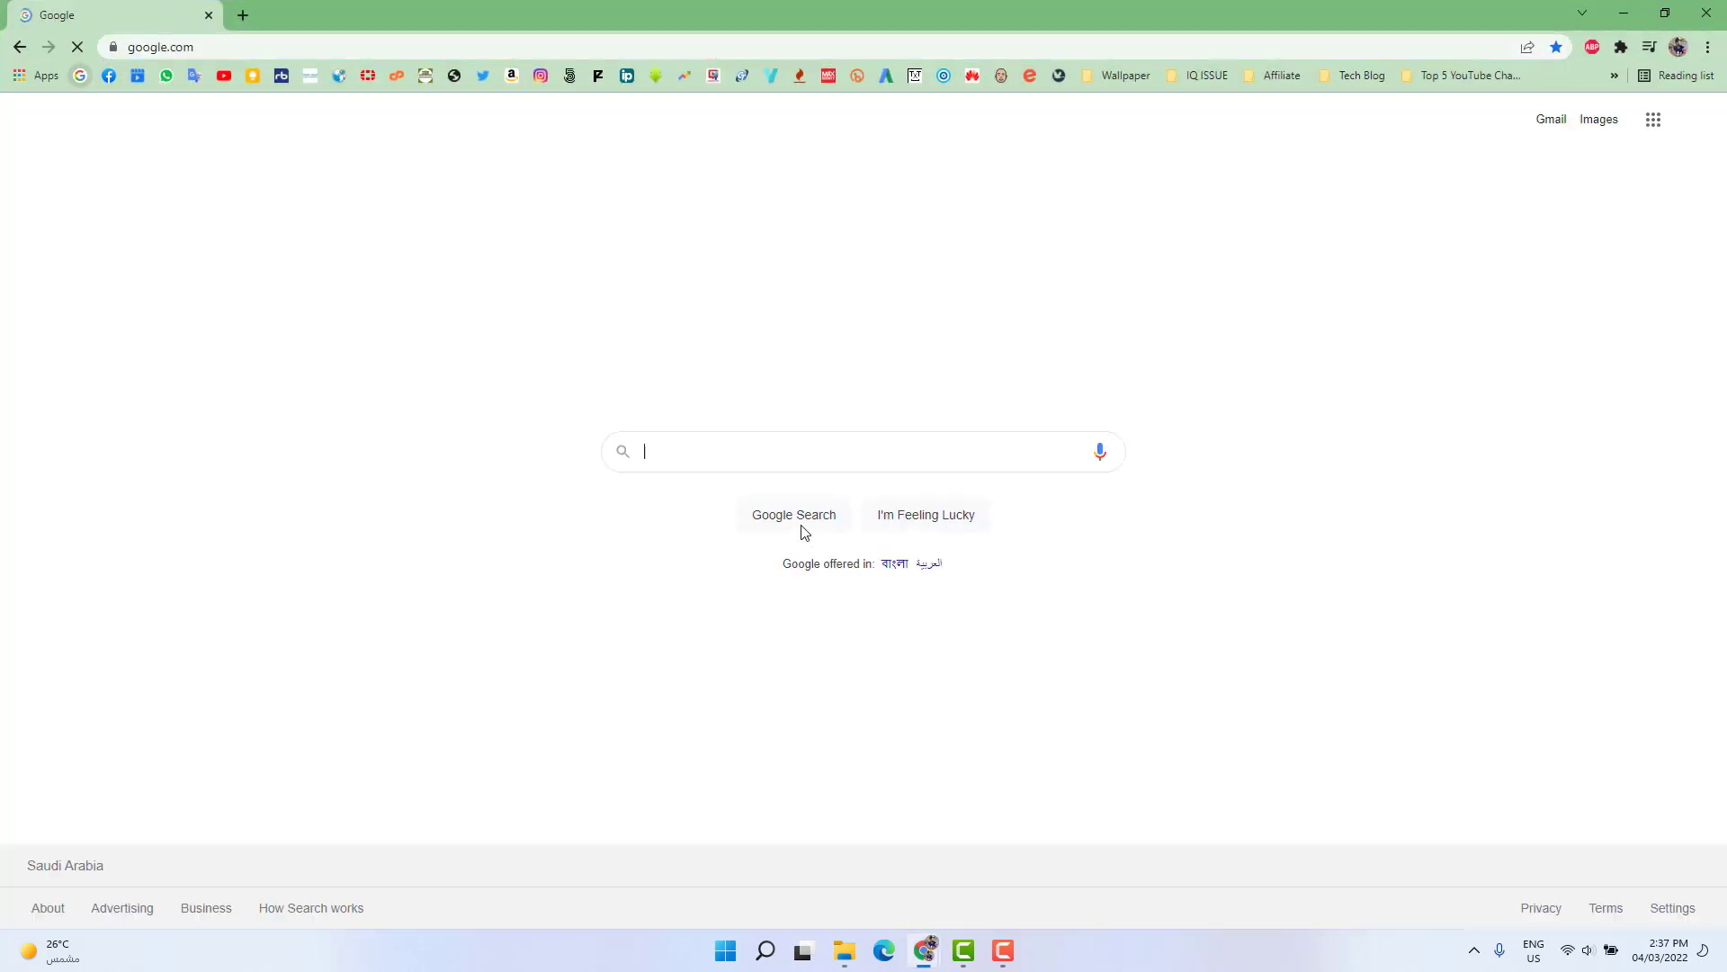
text(ru)
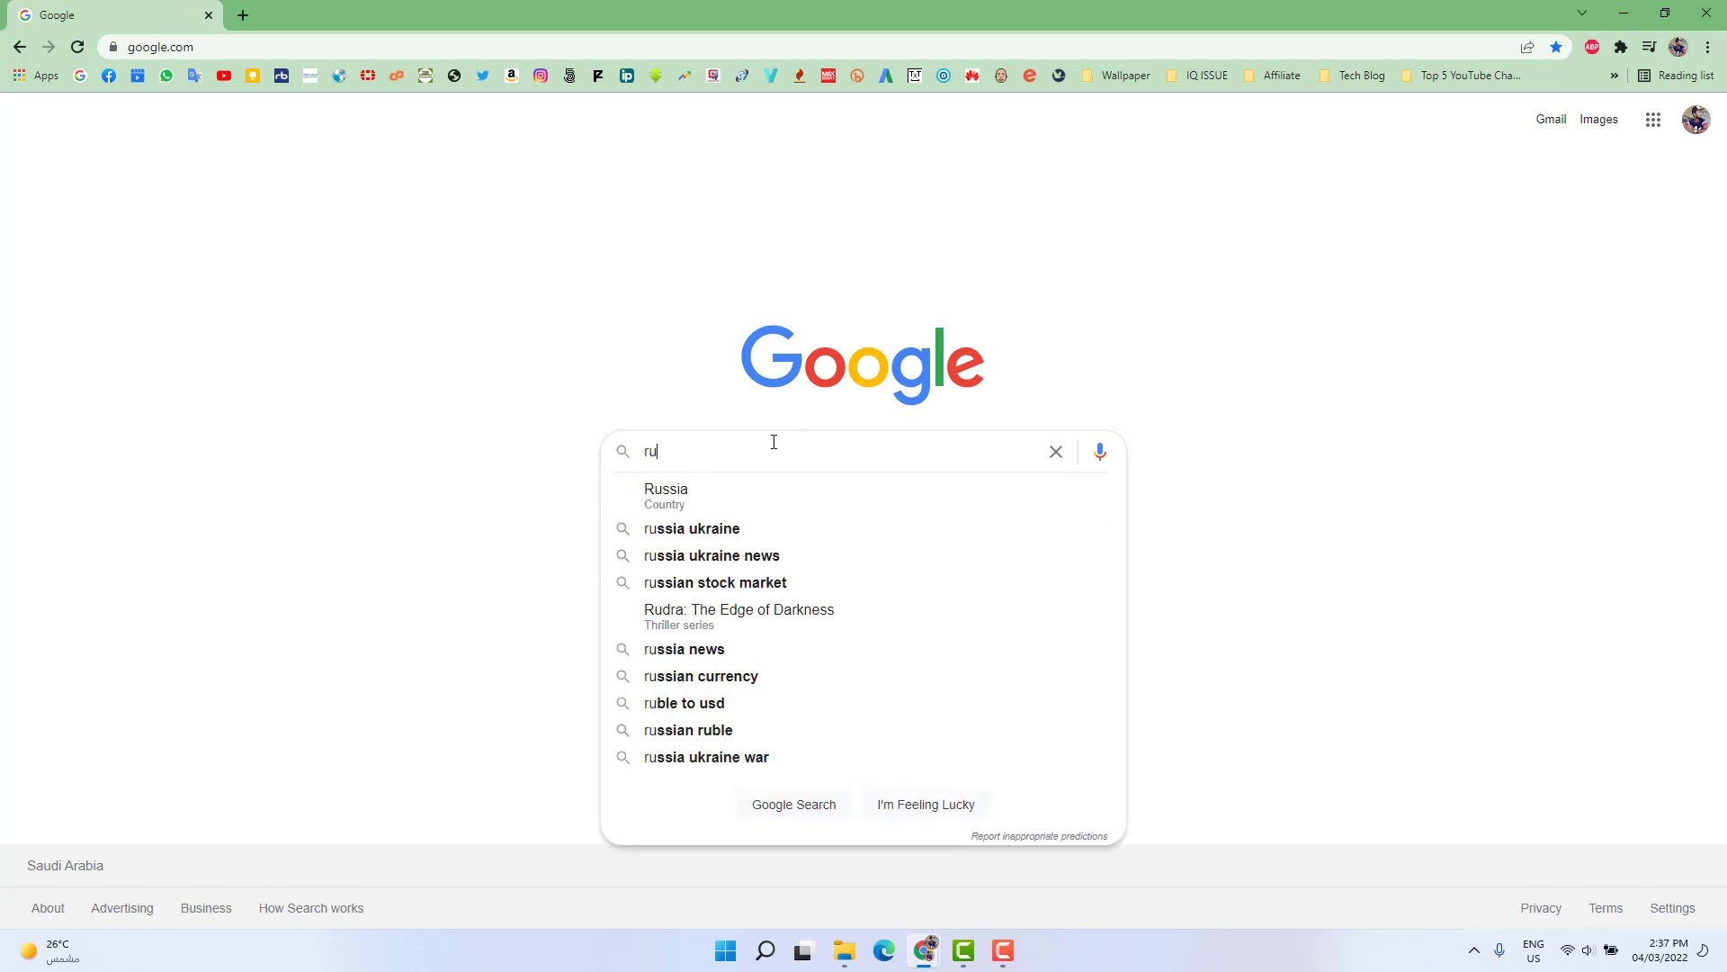
text(fus)
key(Return)
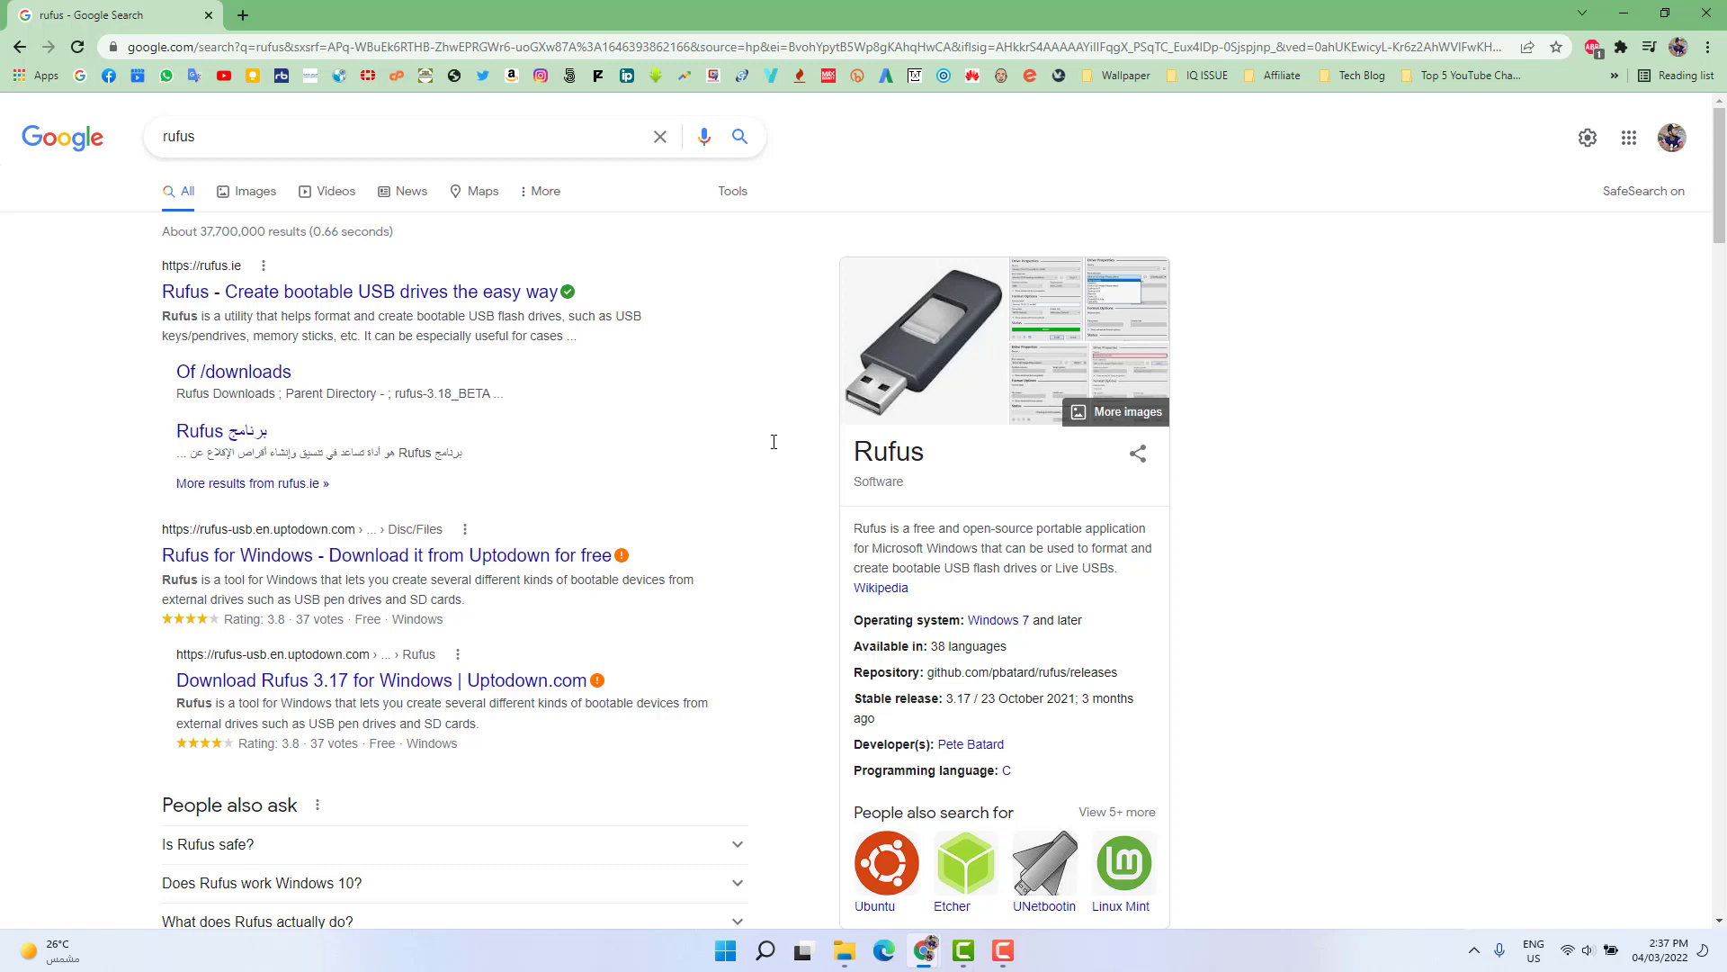
- Go to the official rufus.ie site from the search results and download Rufus 3.17
click(432, 300)
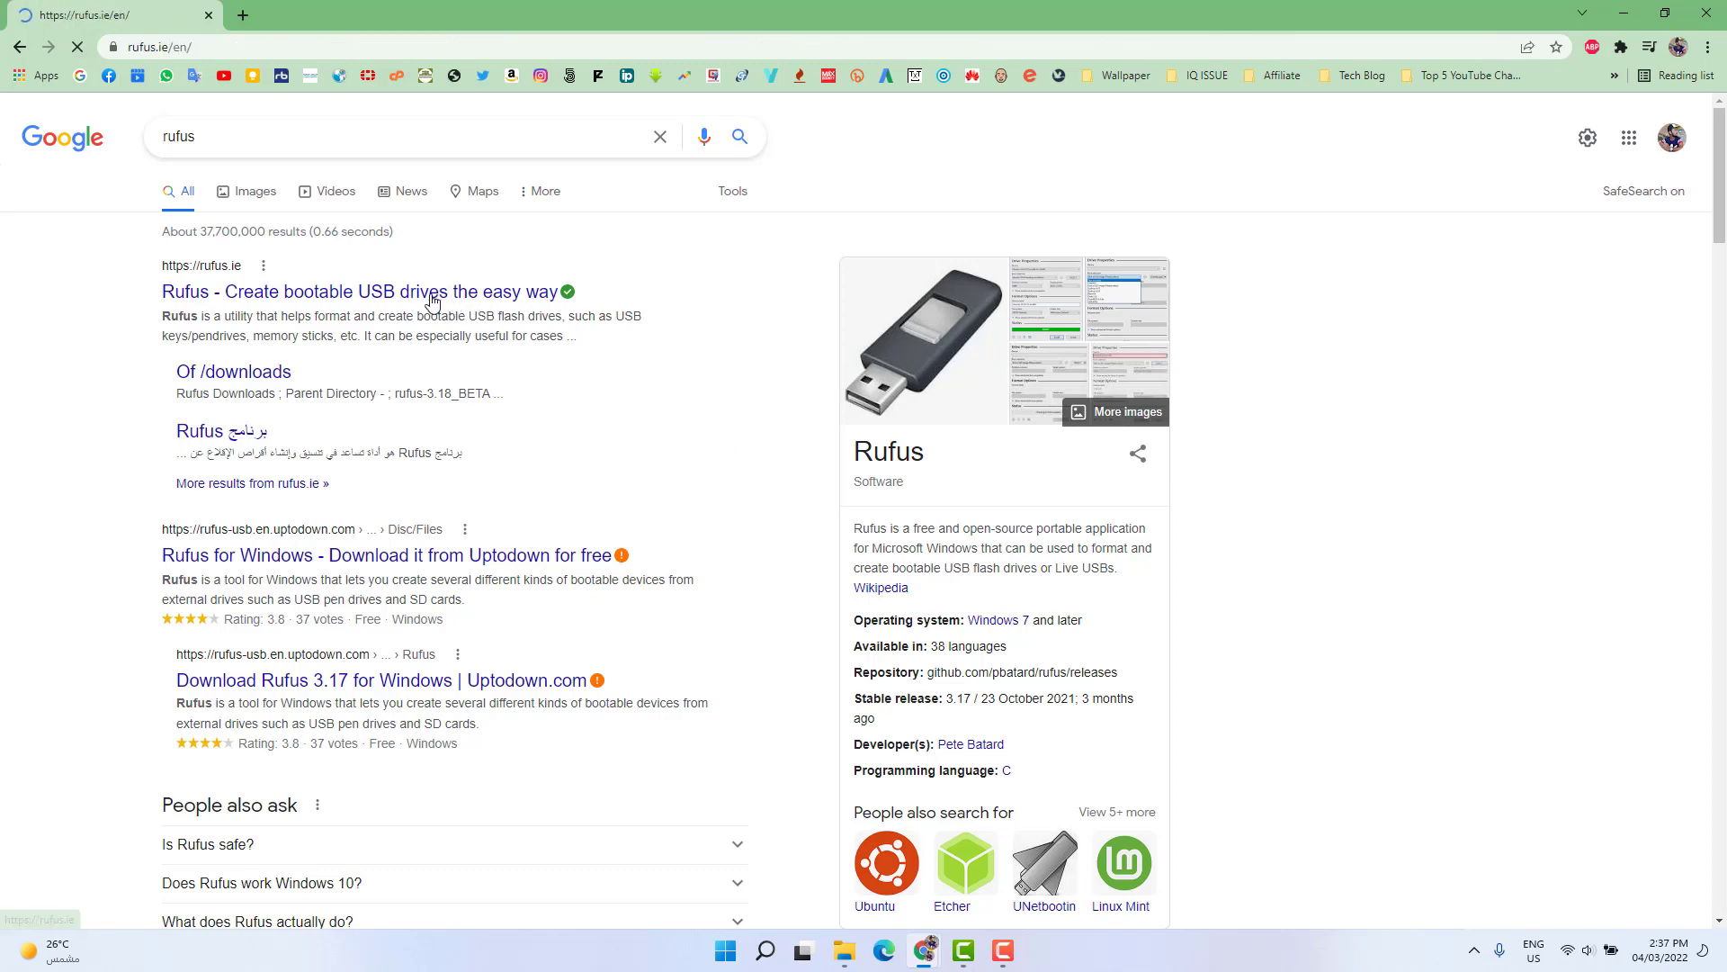
scroll(968, 566, down, 5)
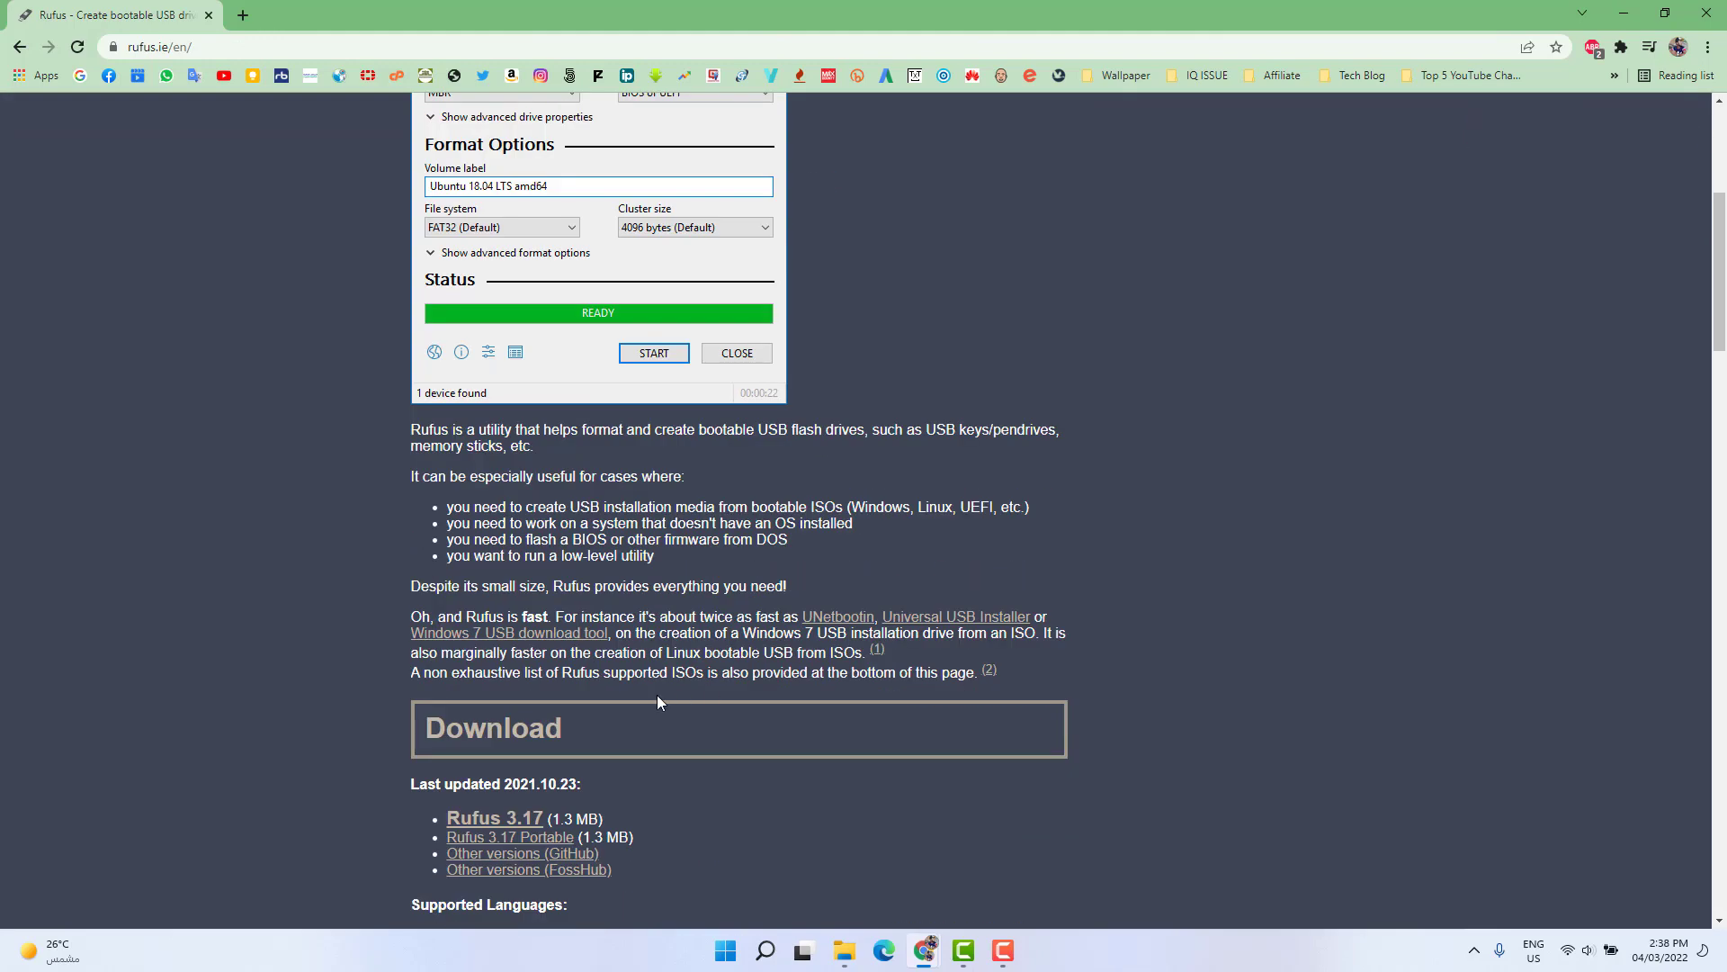
scroll(657, 702, down, 2)
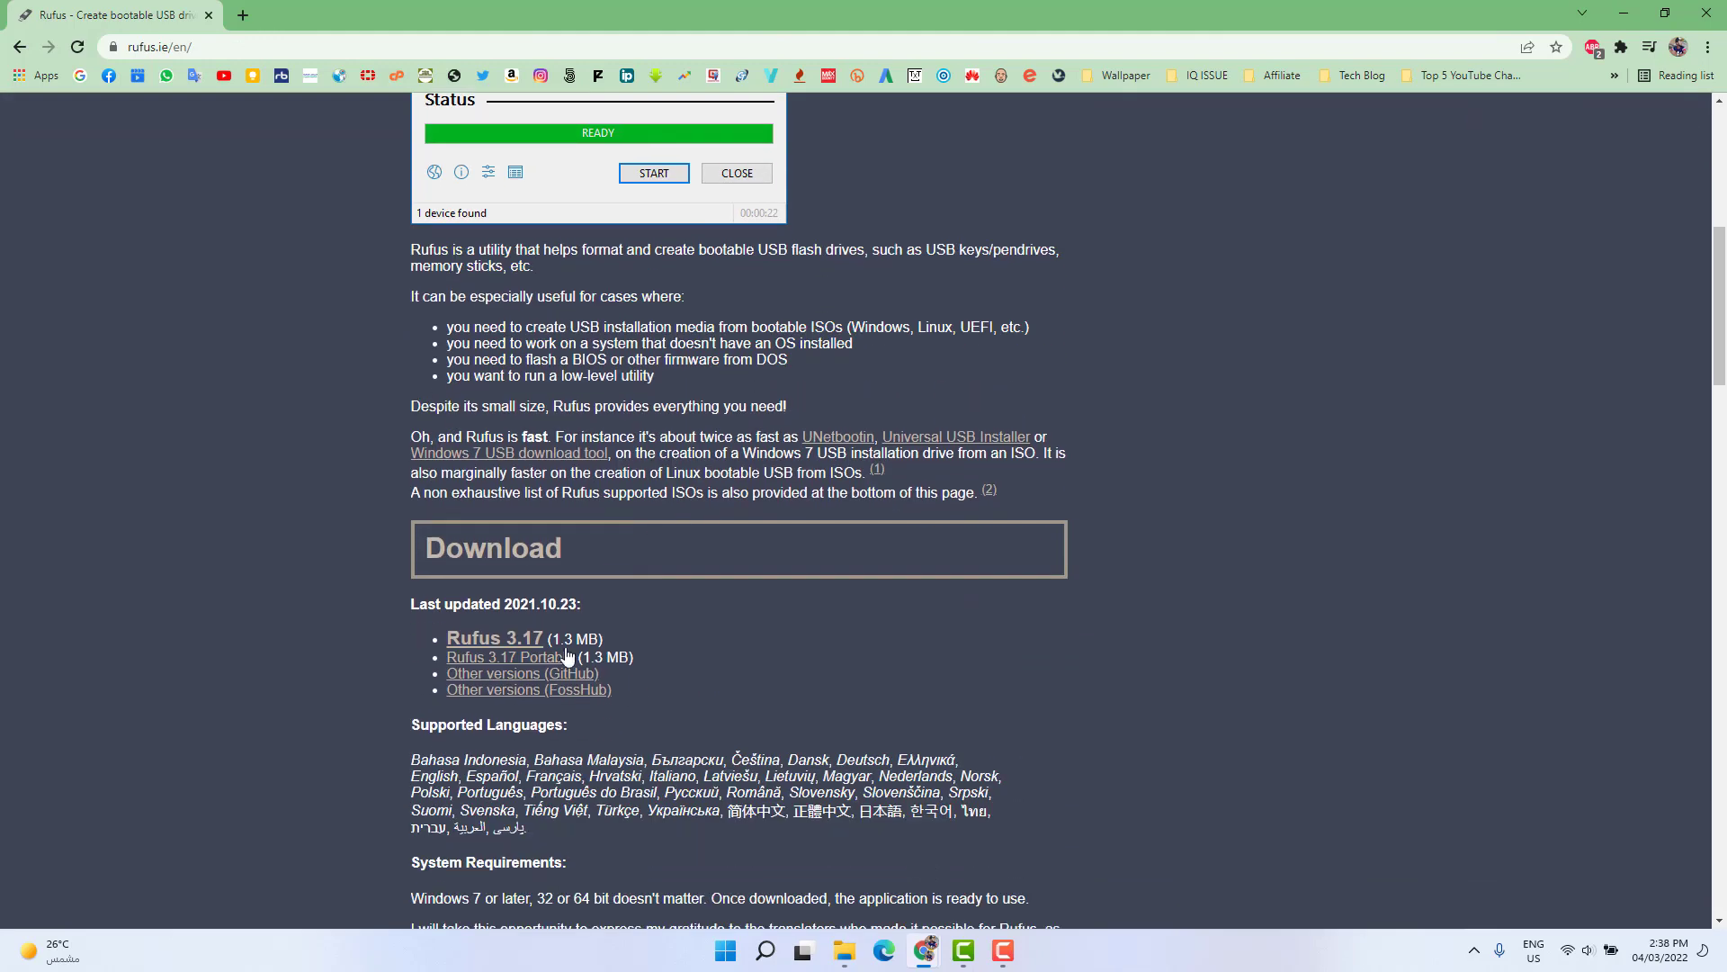
click(478, 644)
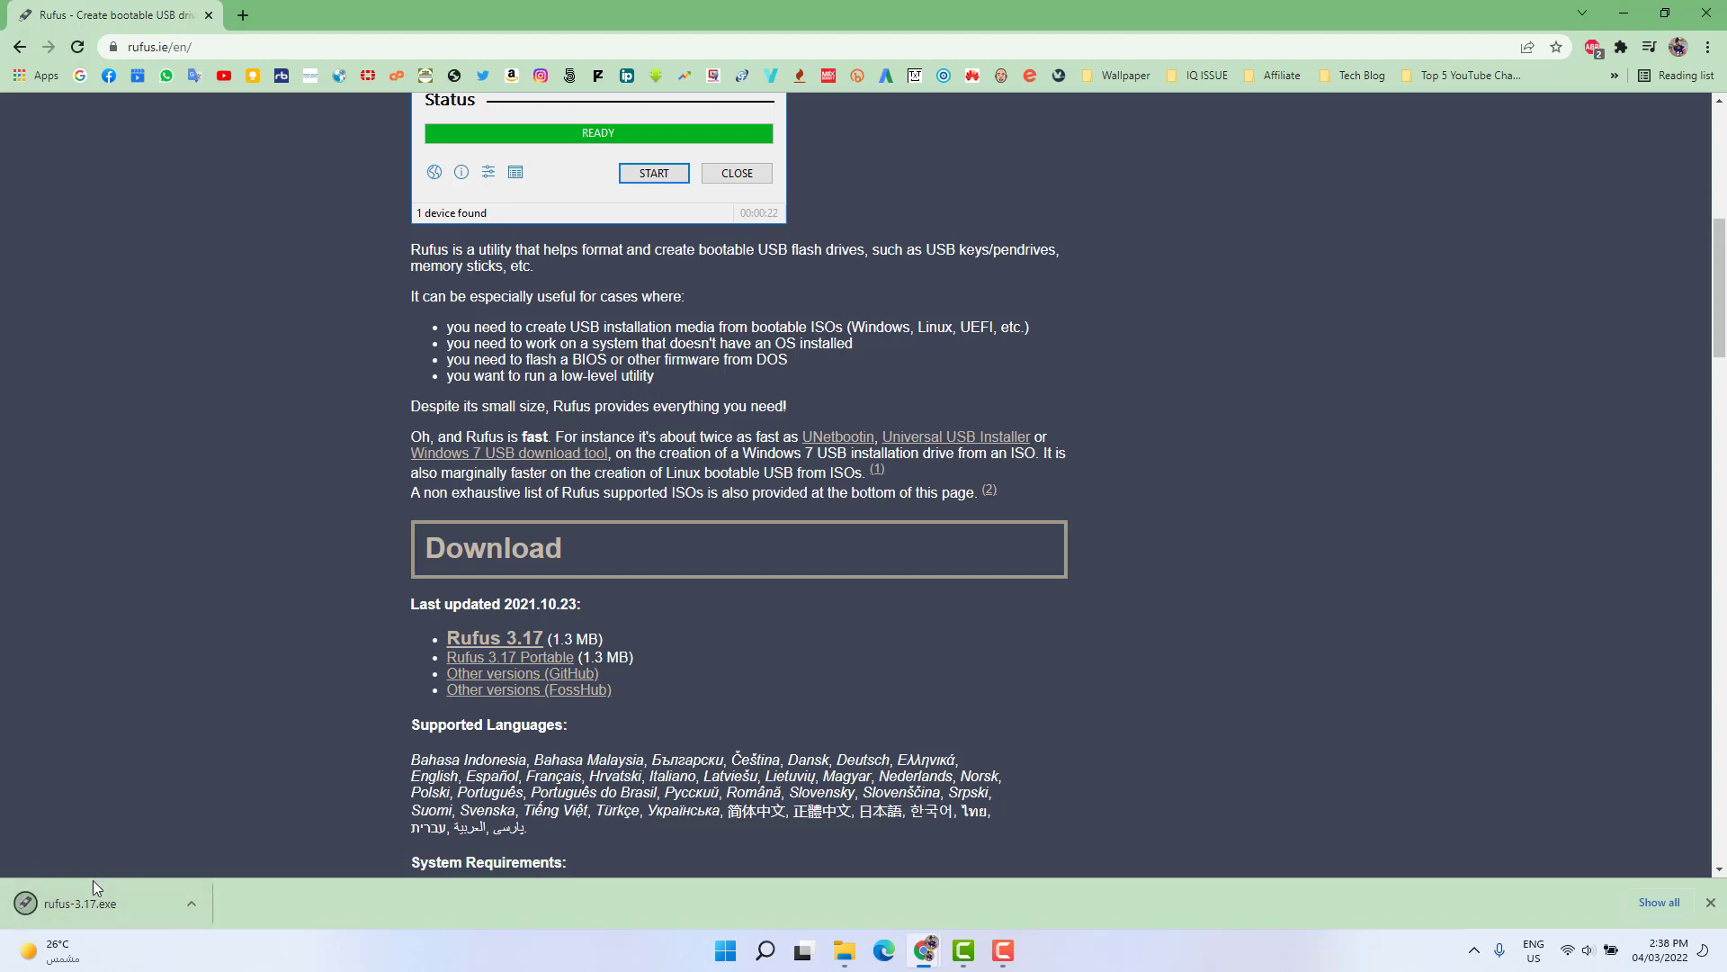
- Launch the downloaded rufus-3.17.exe, minimize the browser and allow Rufus to check for application updates online
click(83, 903)
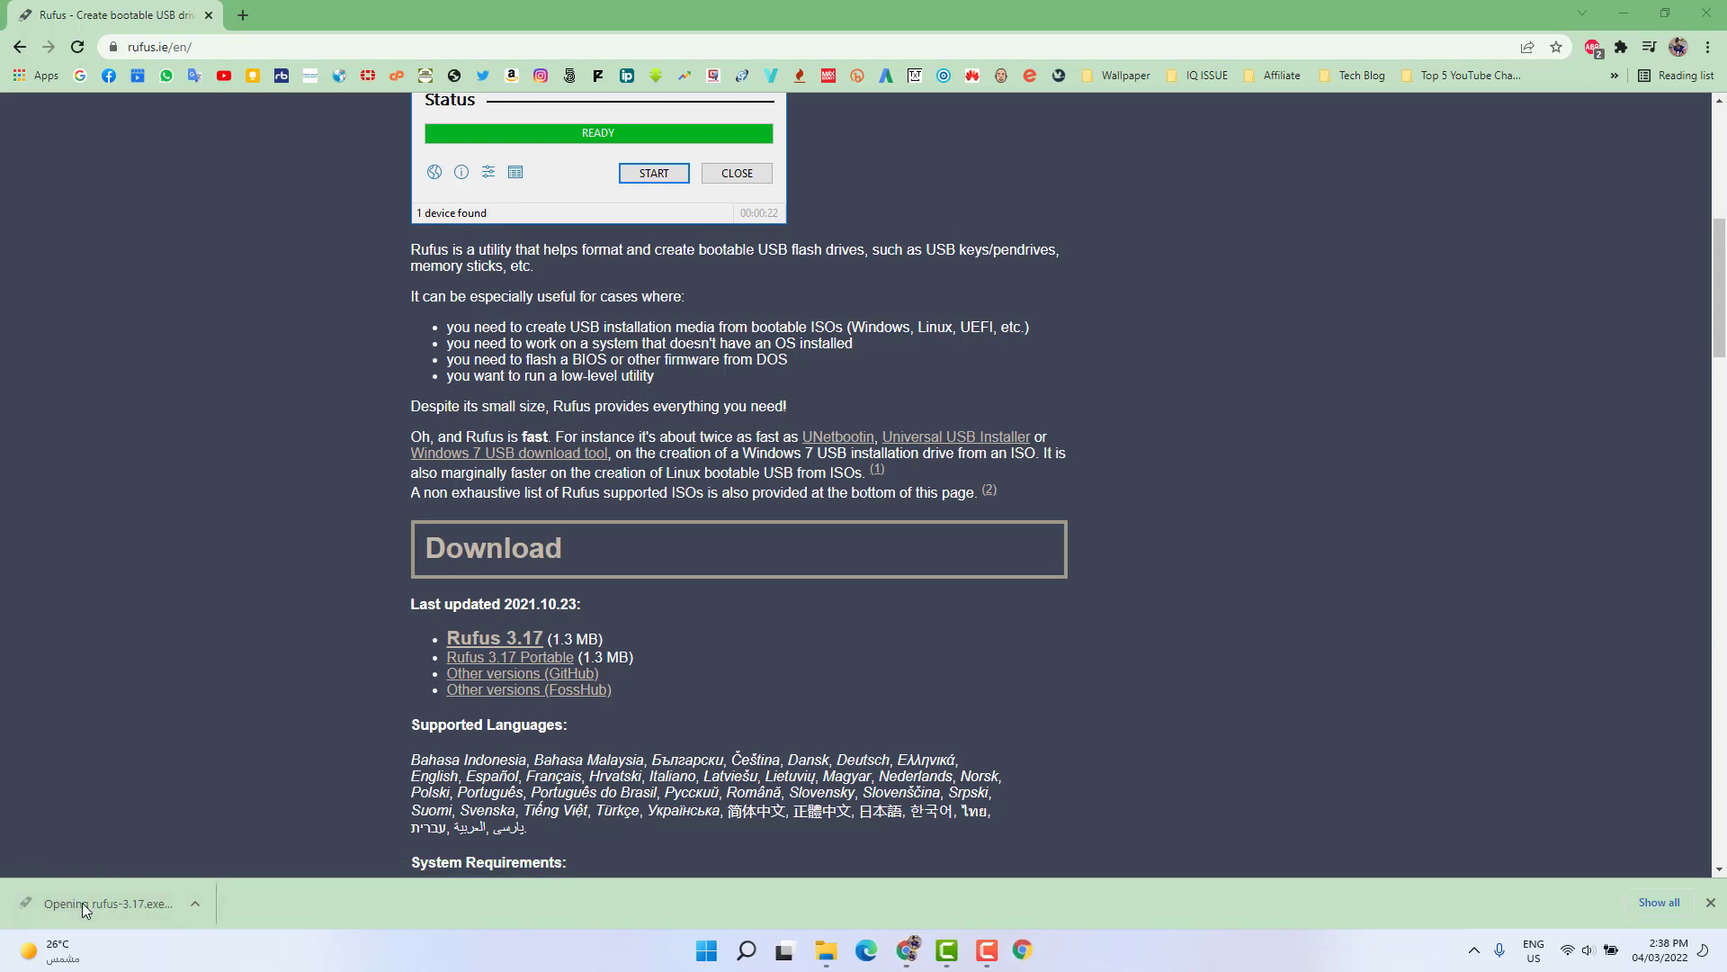
click(1623, 14)
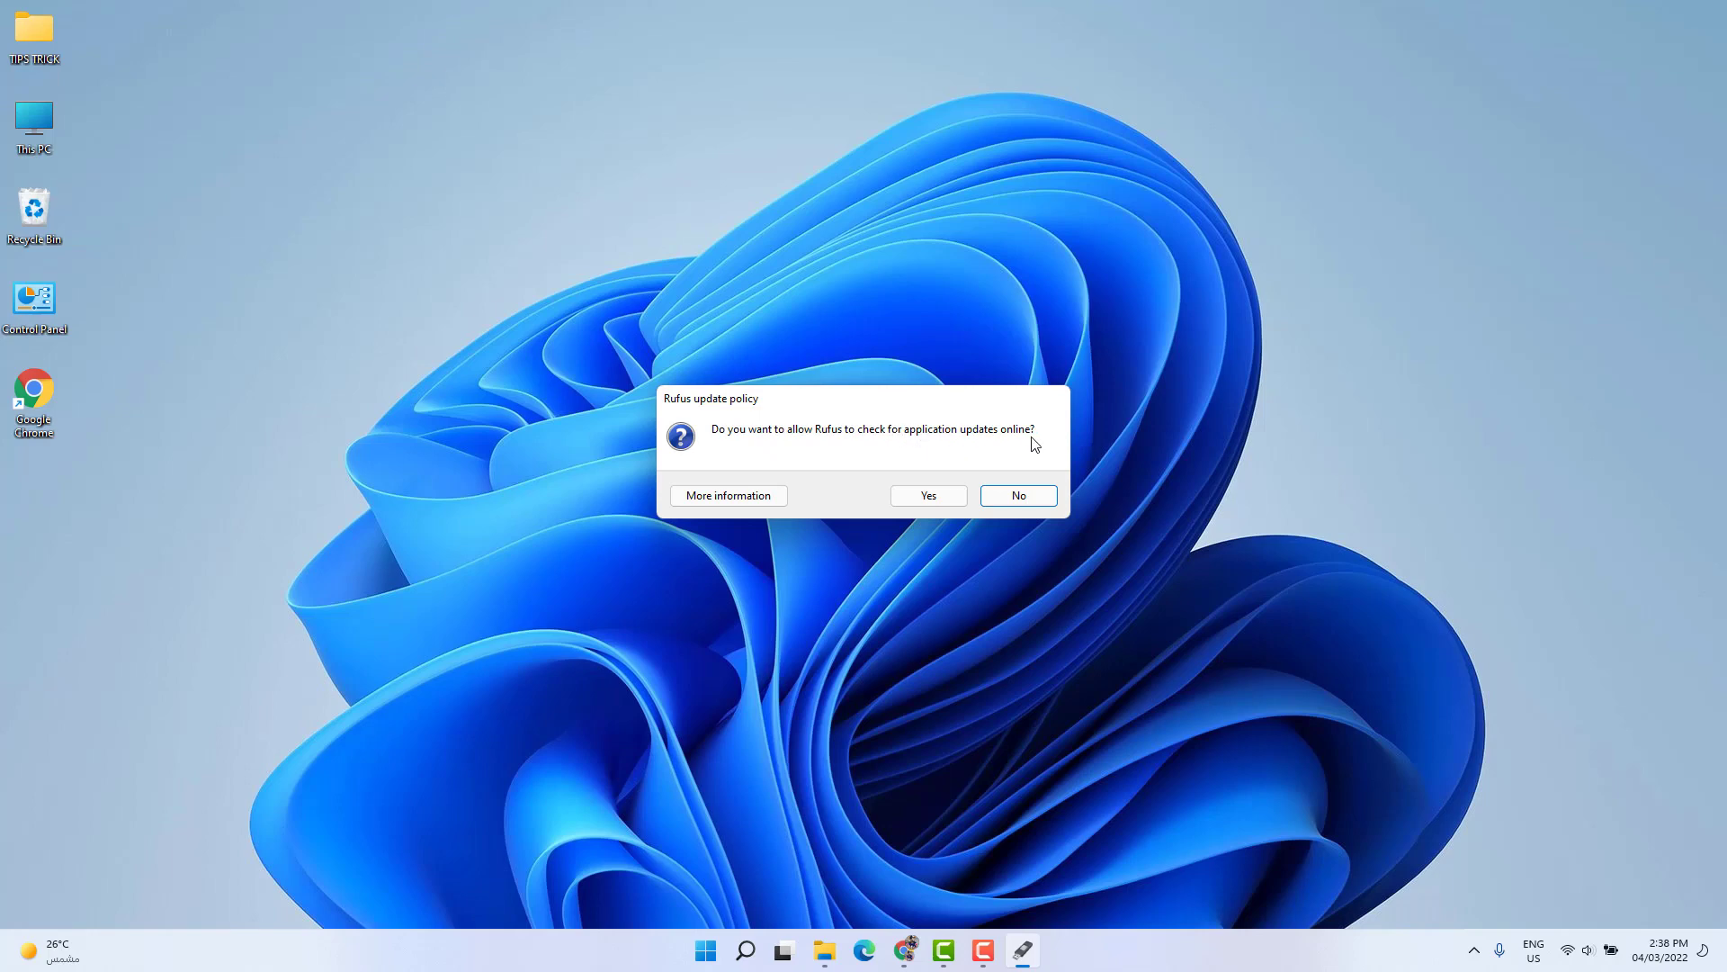
click(927, 494)
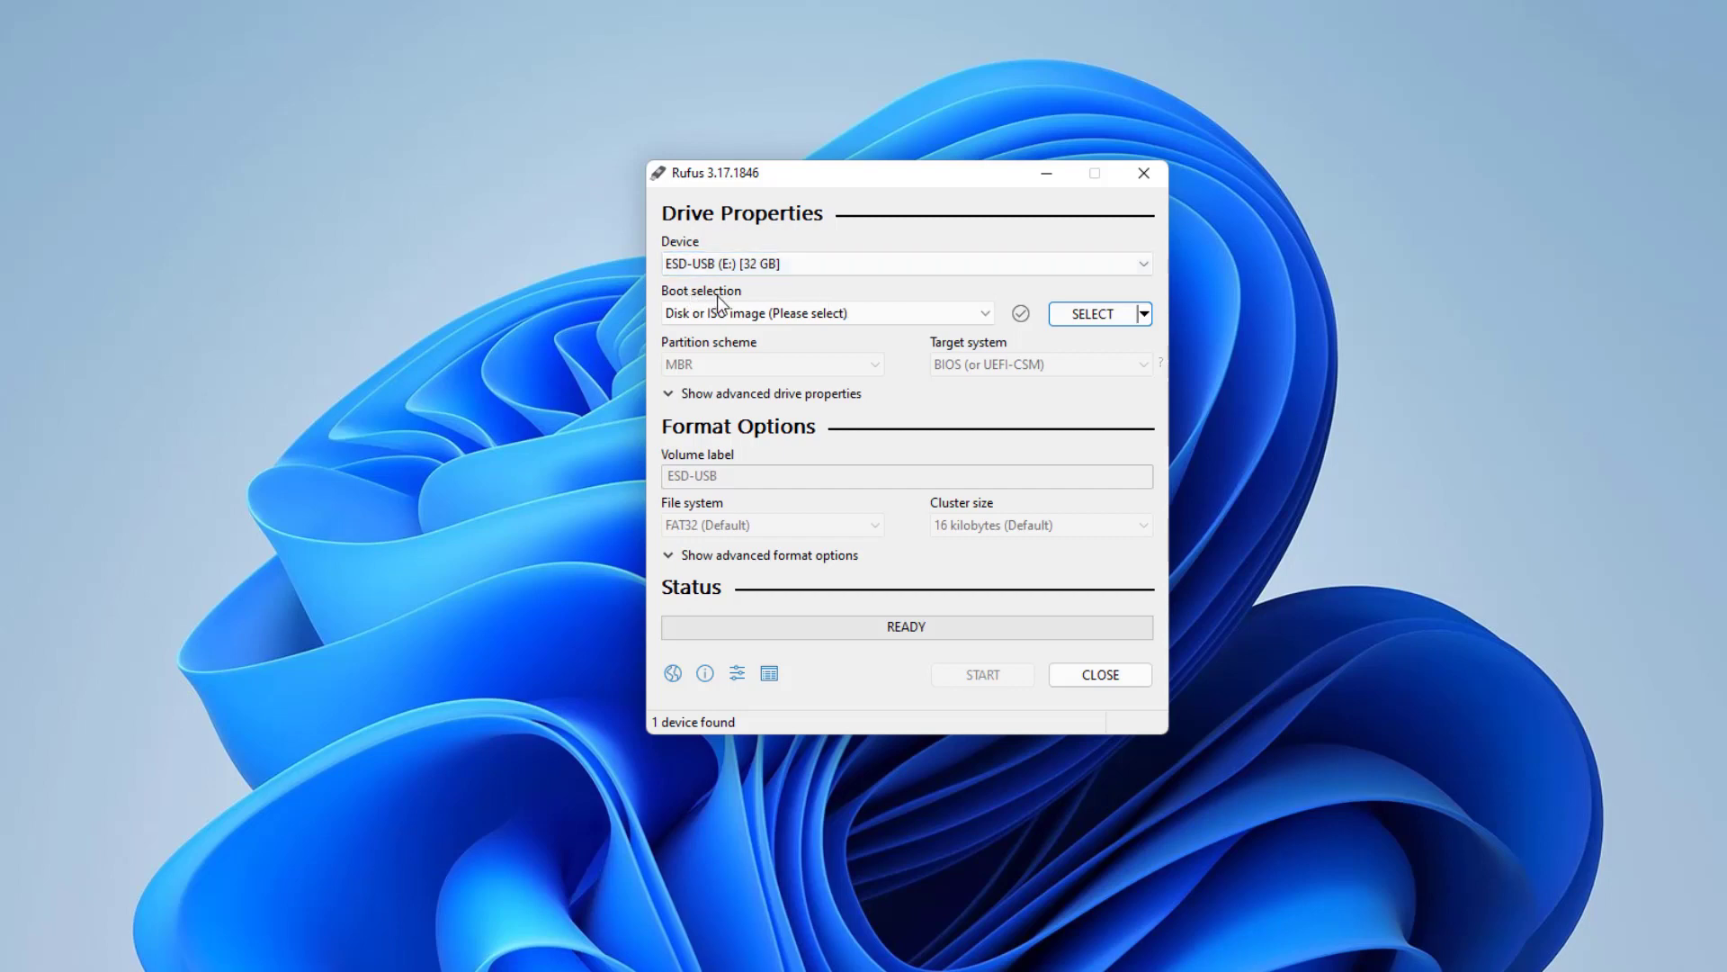
- Load the Win11_English_x64v1 ISO image from the Downloads folder as the boot selection
click(1098, 314)
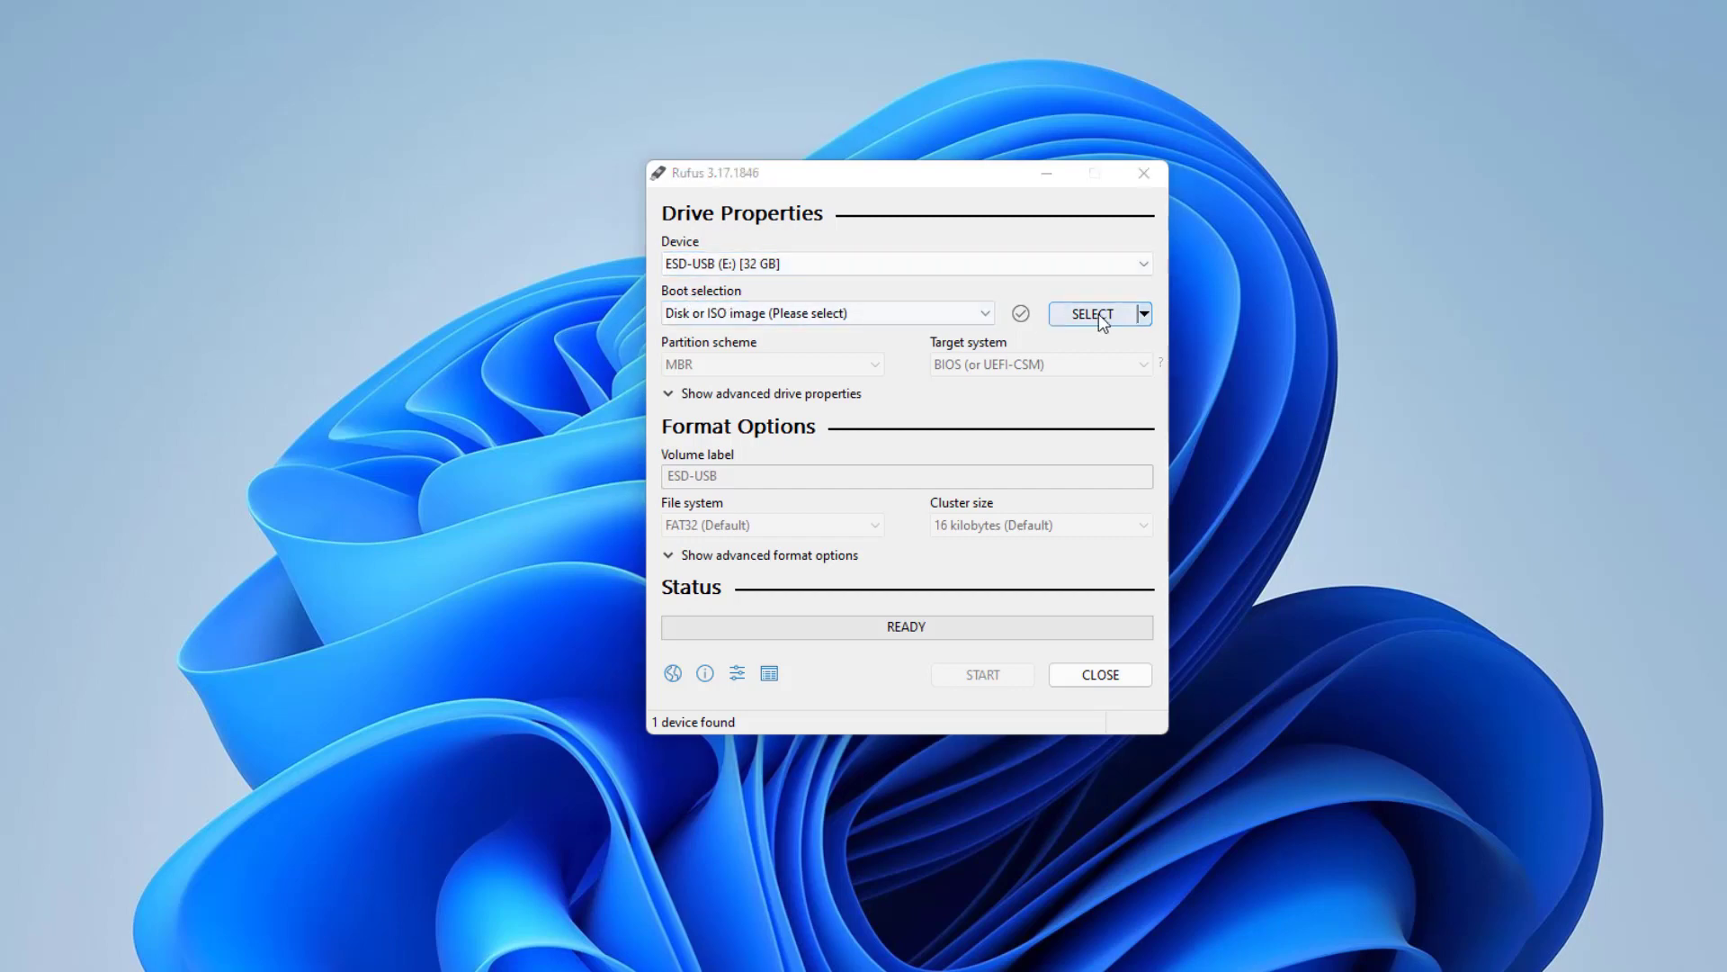
click(890, 437)
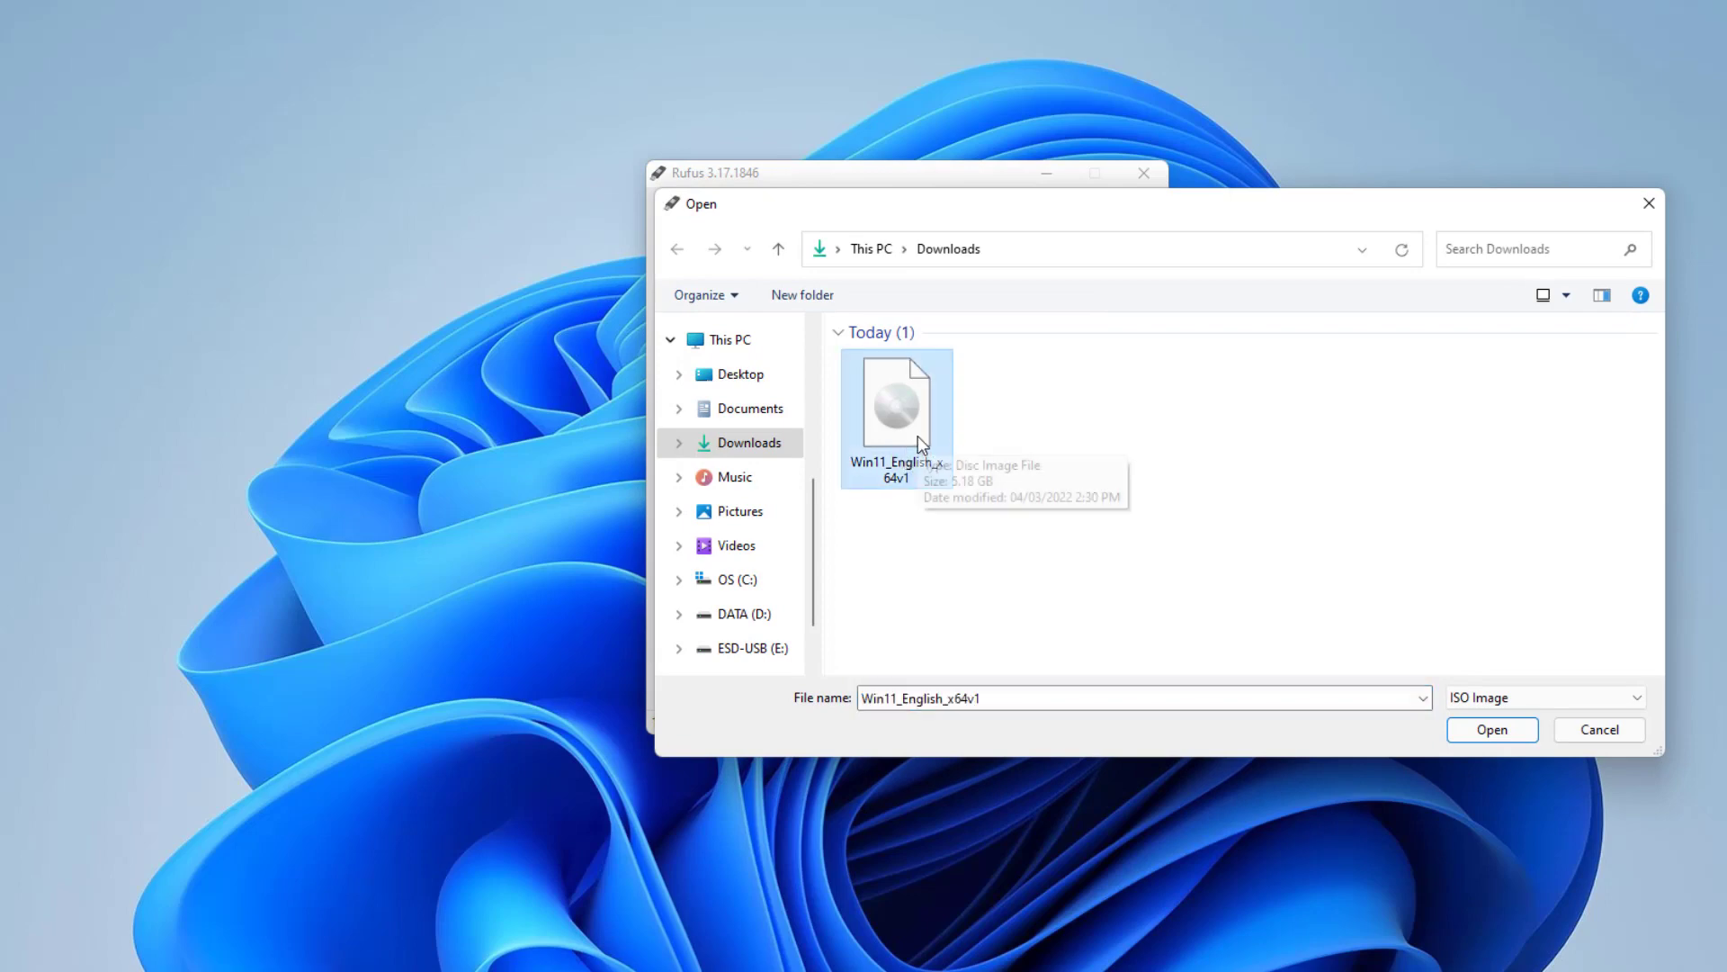
click(1476, 731)
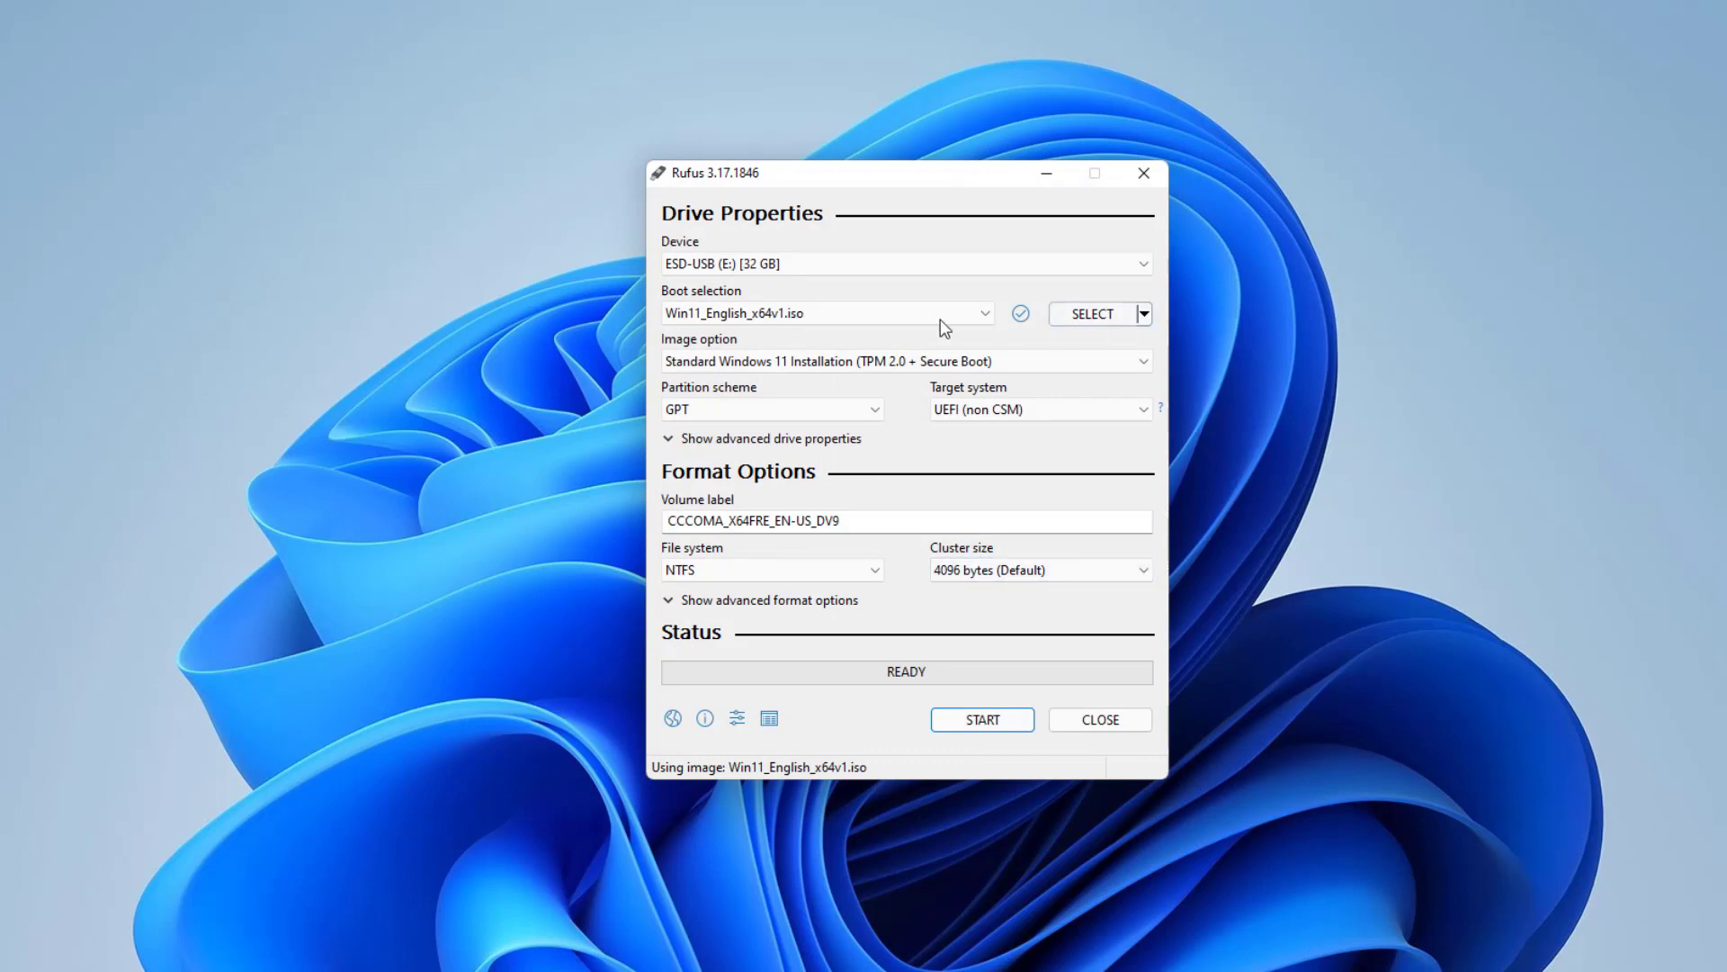
- Set the image option to Extended Windows 11 Installation (no TPM / no Secure Boot)
mouse_move(822, 369)
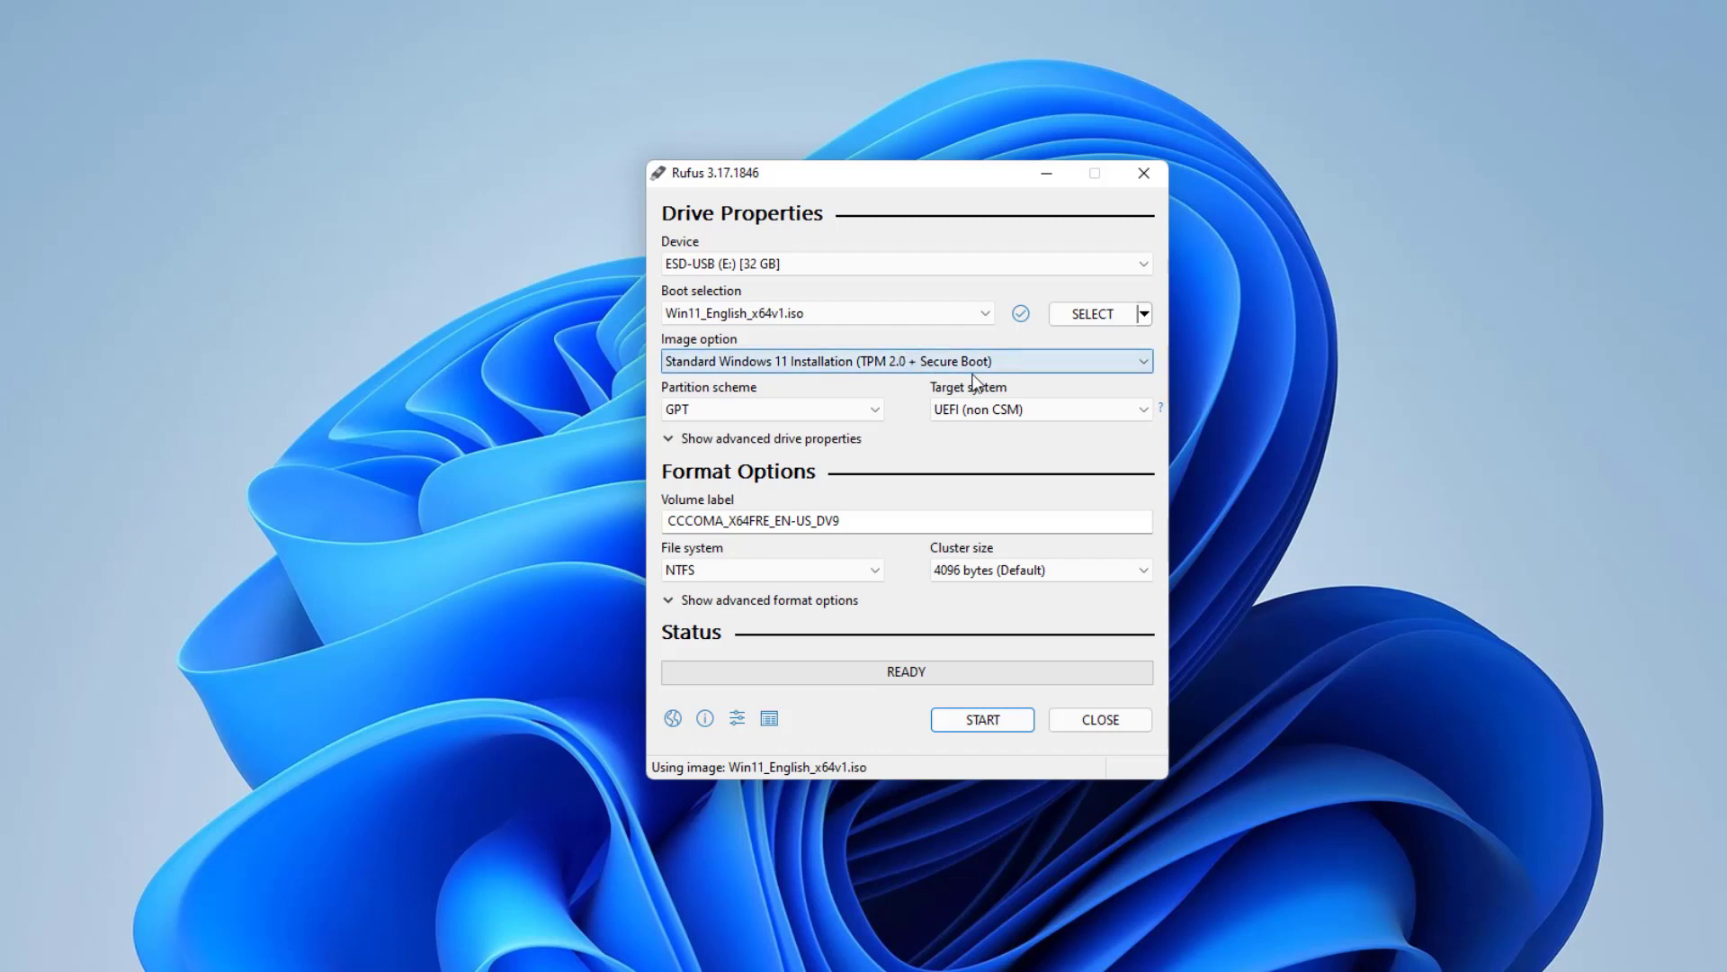
mouse_move(1012, 362)
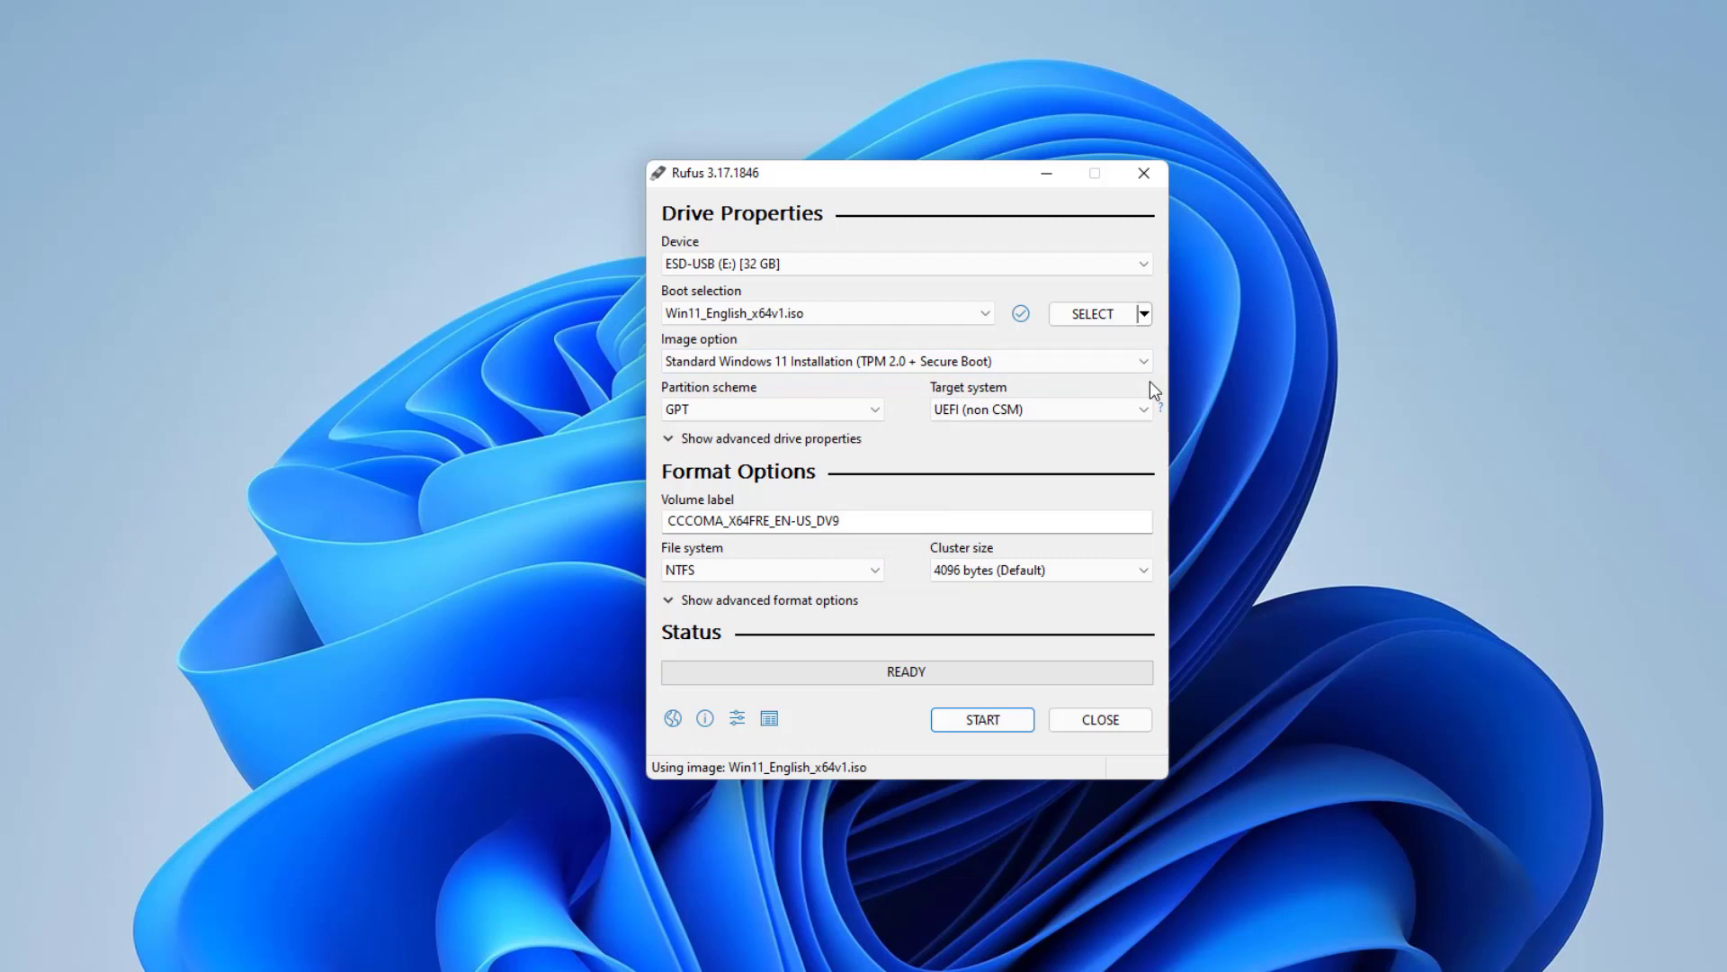
click(924, 363)
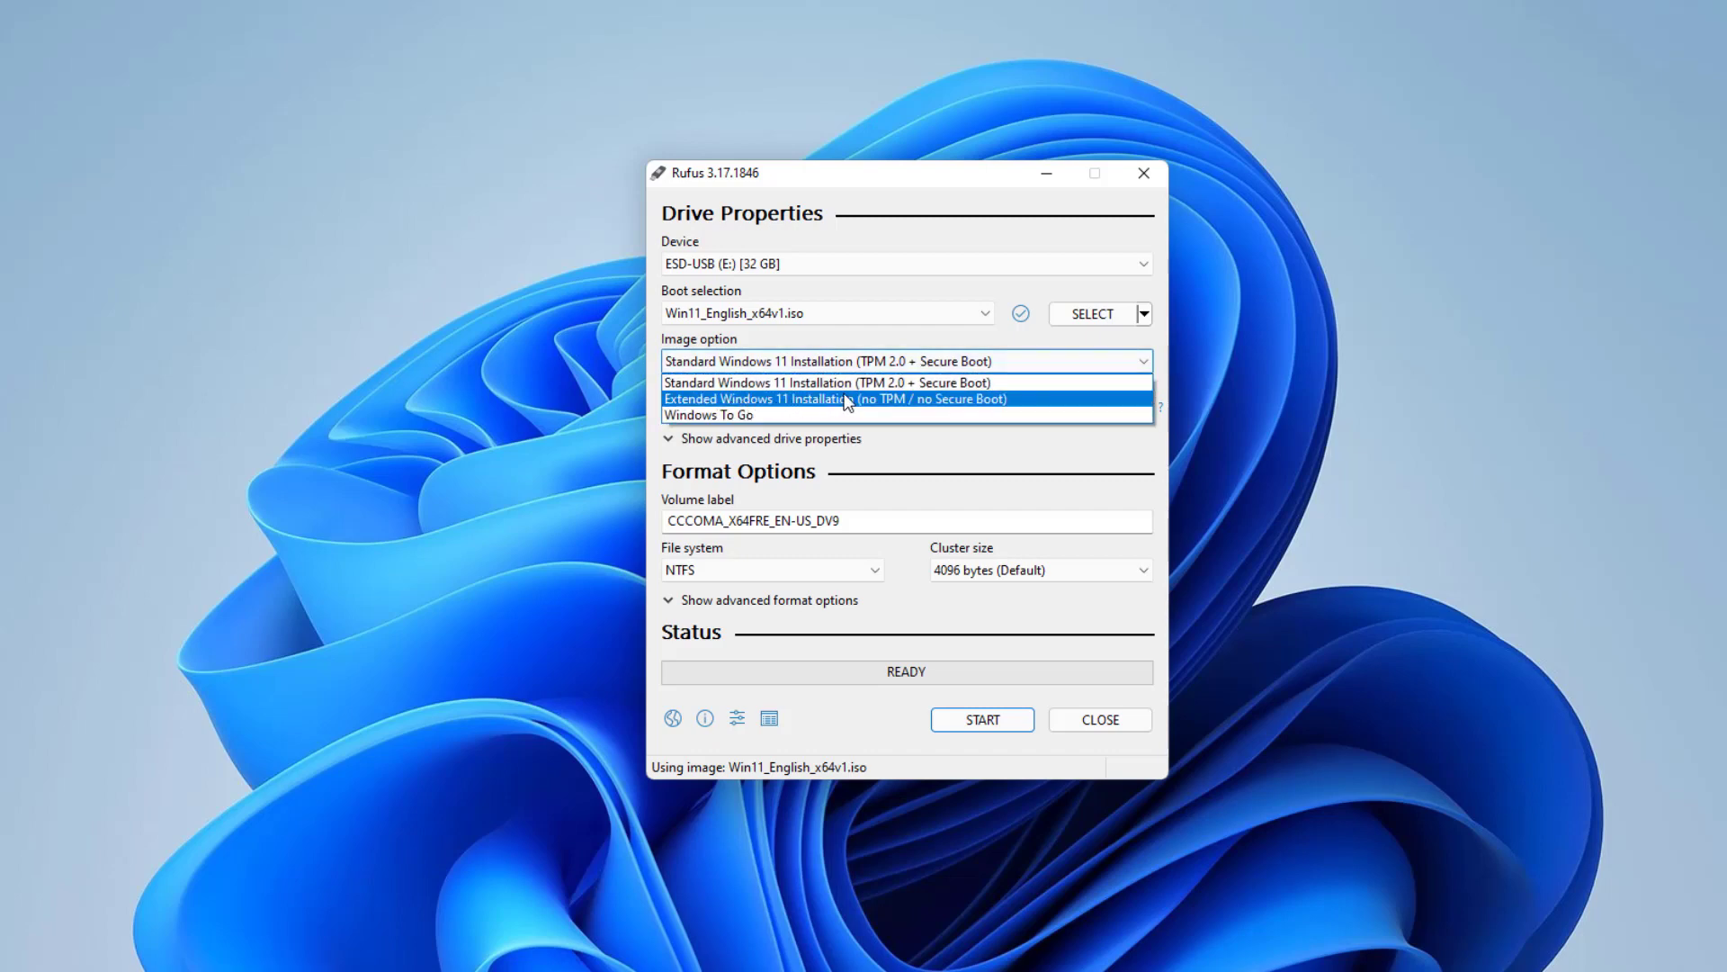
click(914, 402)
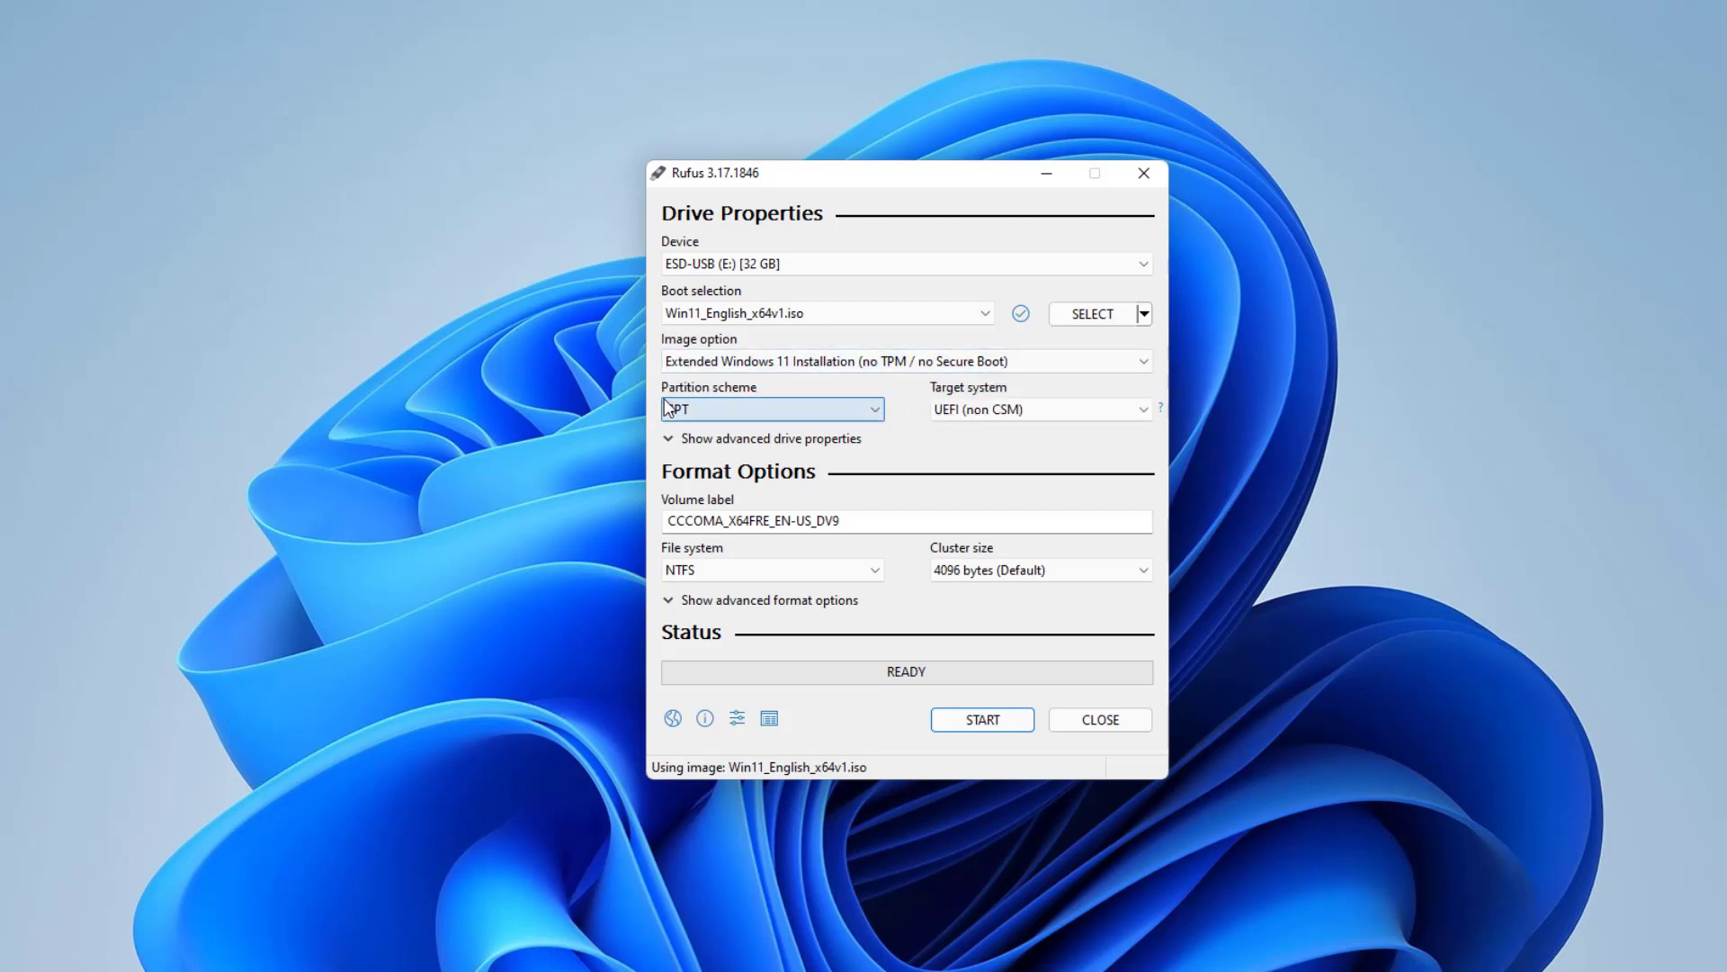
- Set the partition scheme of the USB drive to MBR
click(766, 417)
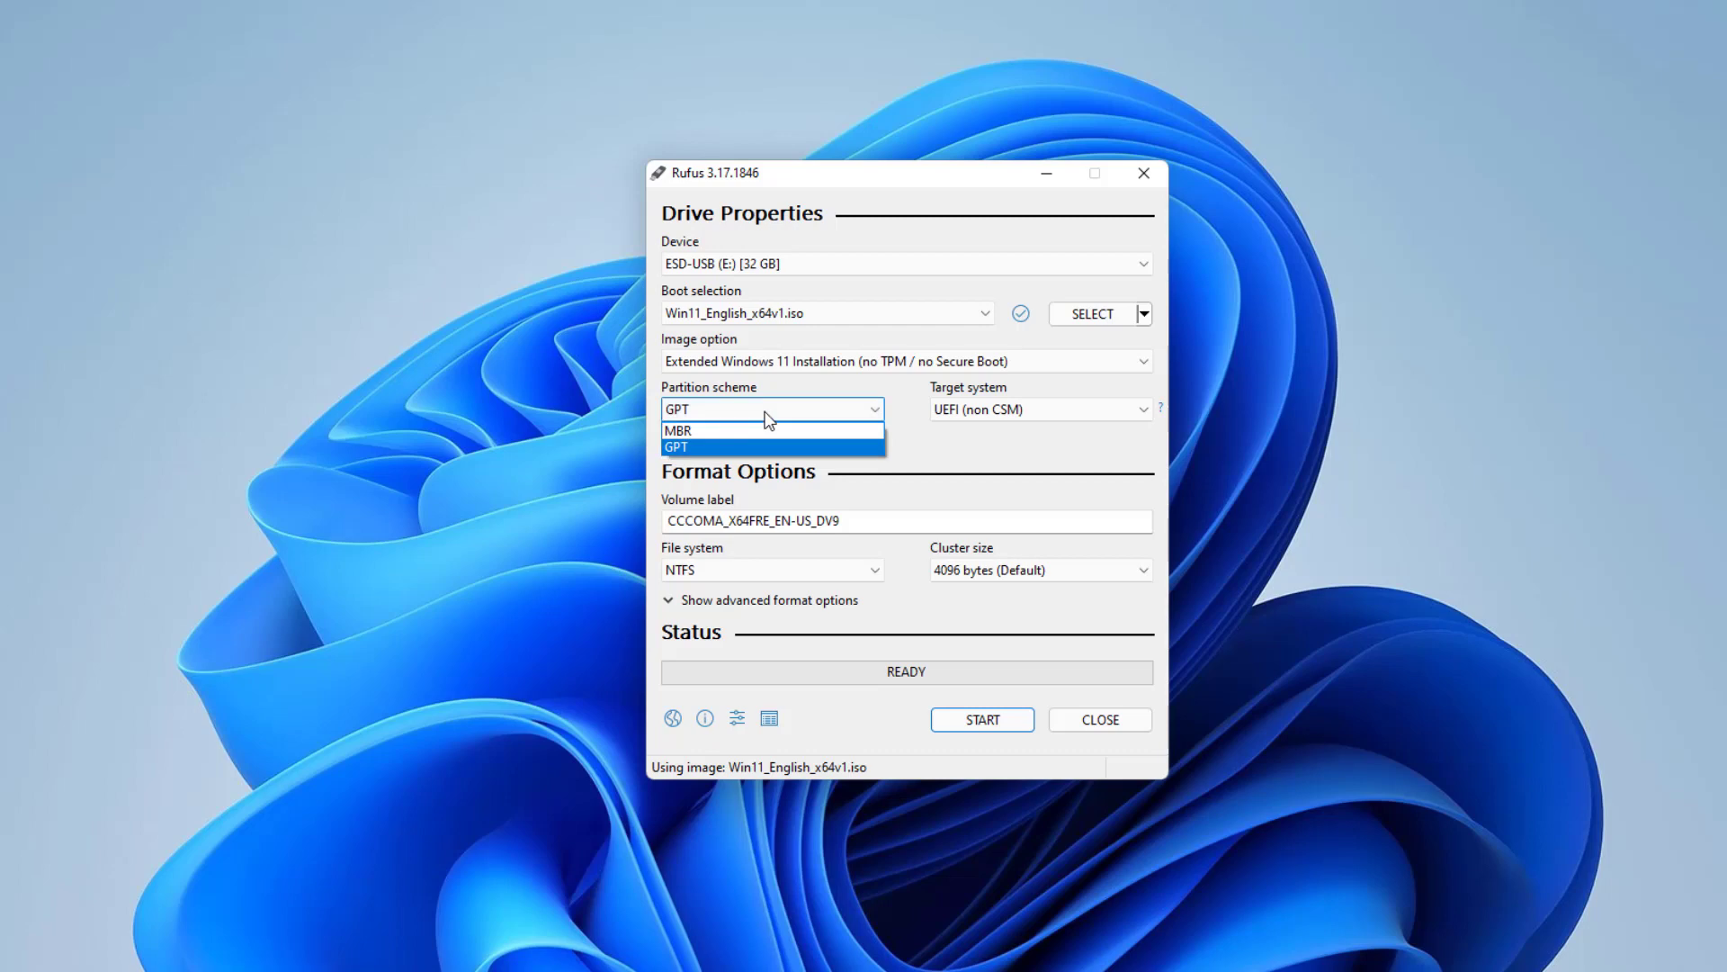
click(732, 432)
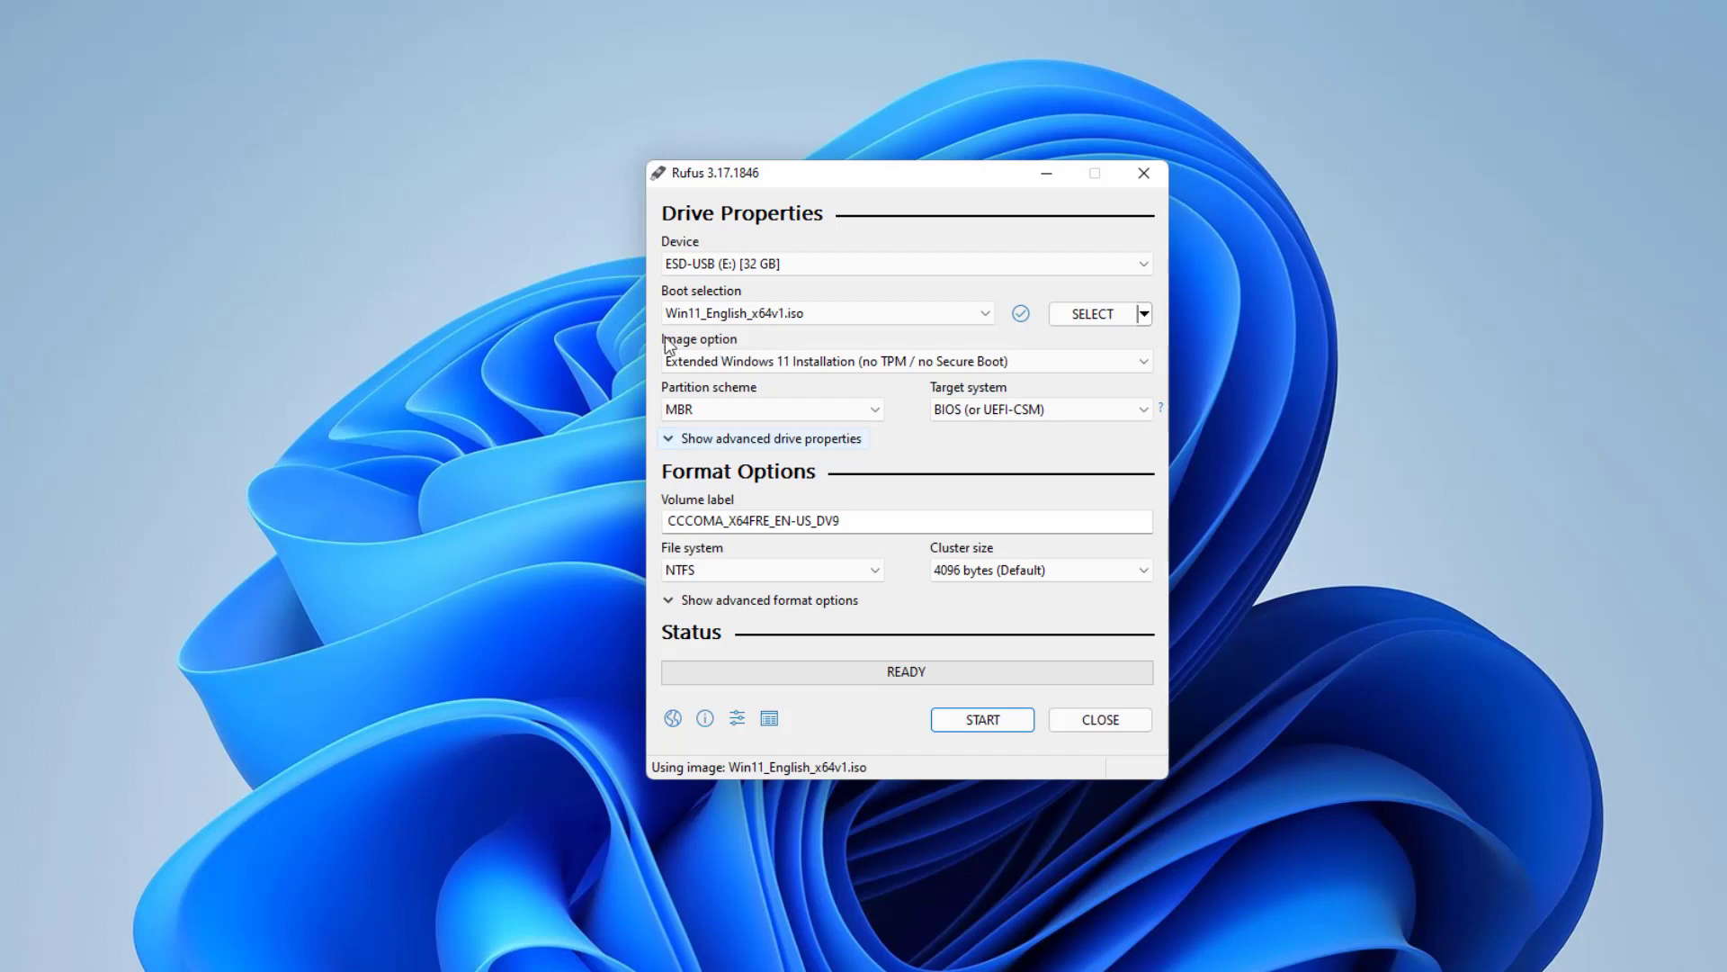
click(793, 408)
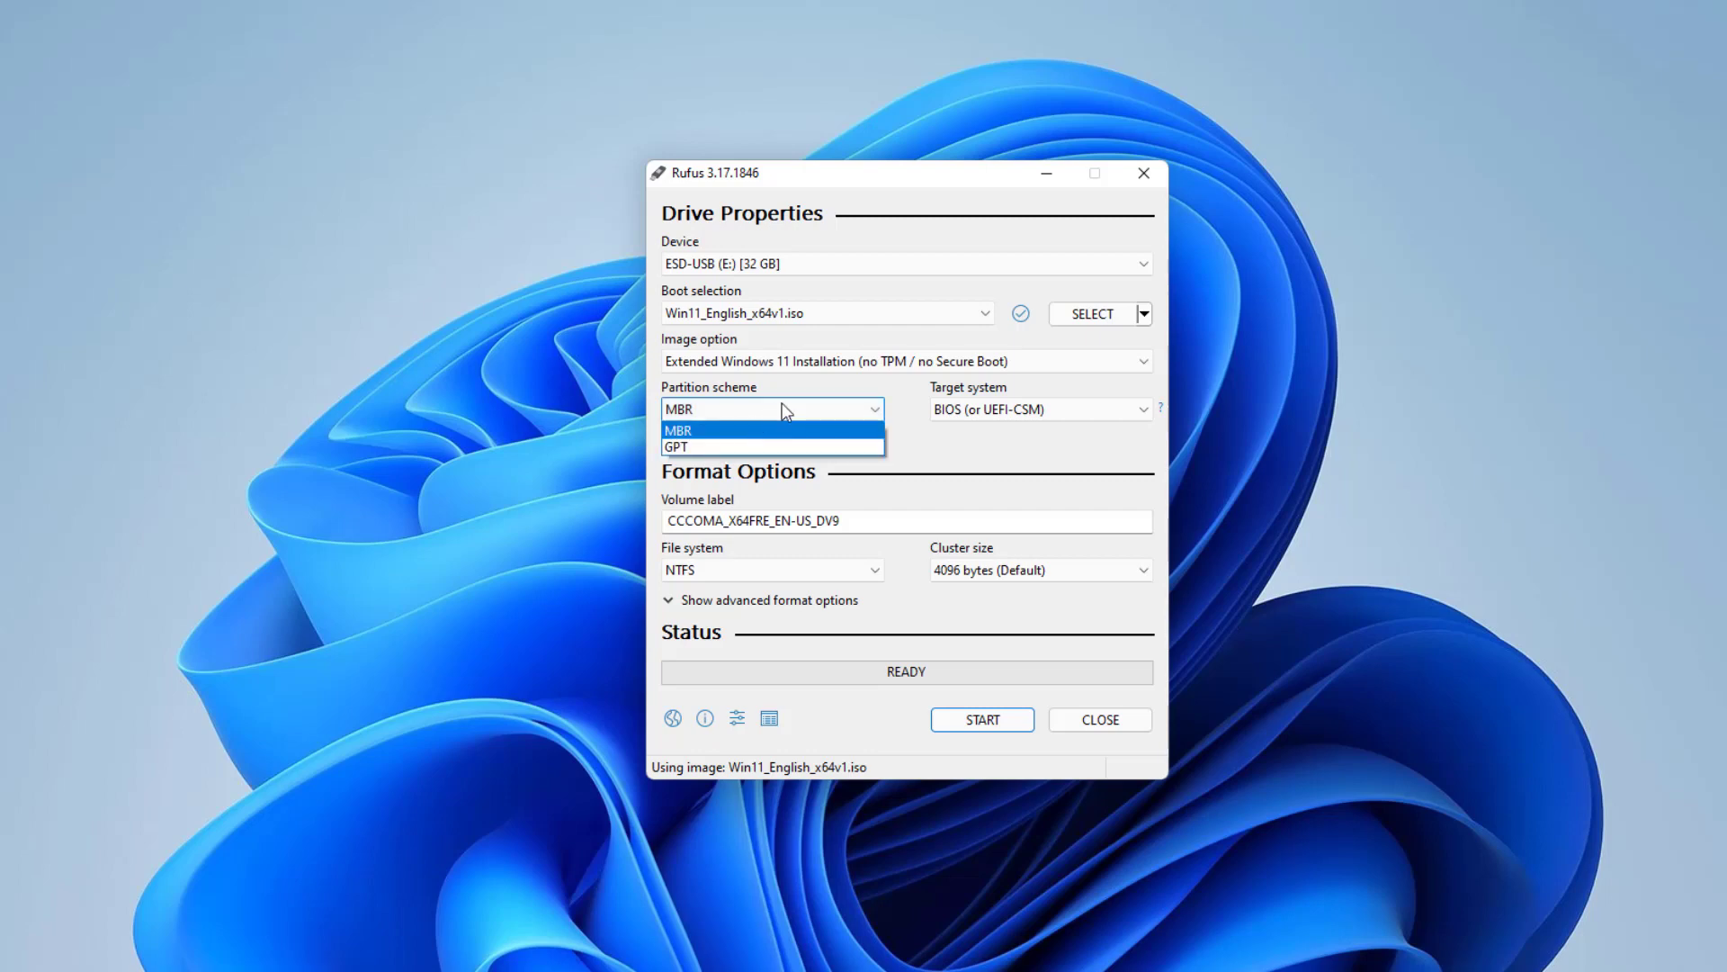
click(807, 410)
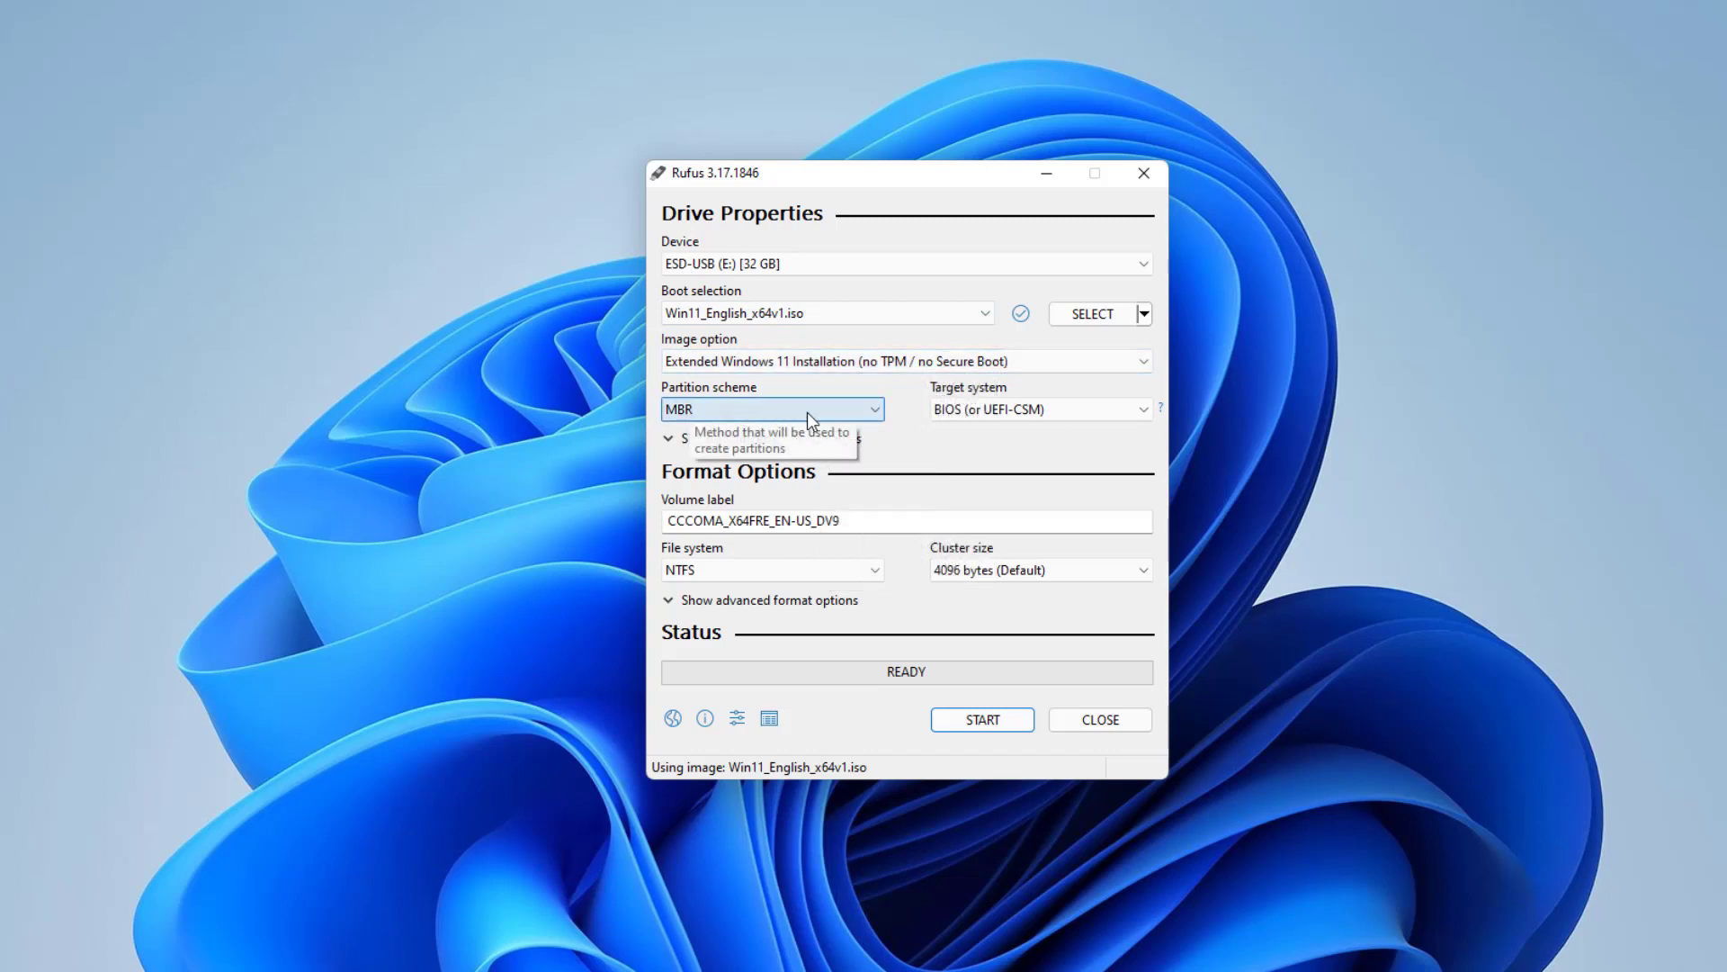
- Write the Windows 11 image to the USB drive, accepting the erasure of all its data, and close Rufus when done
click(974, 722)
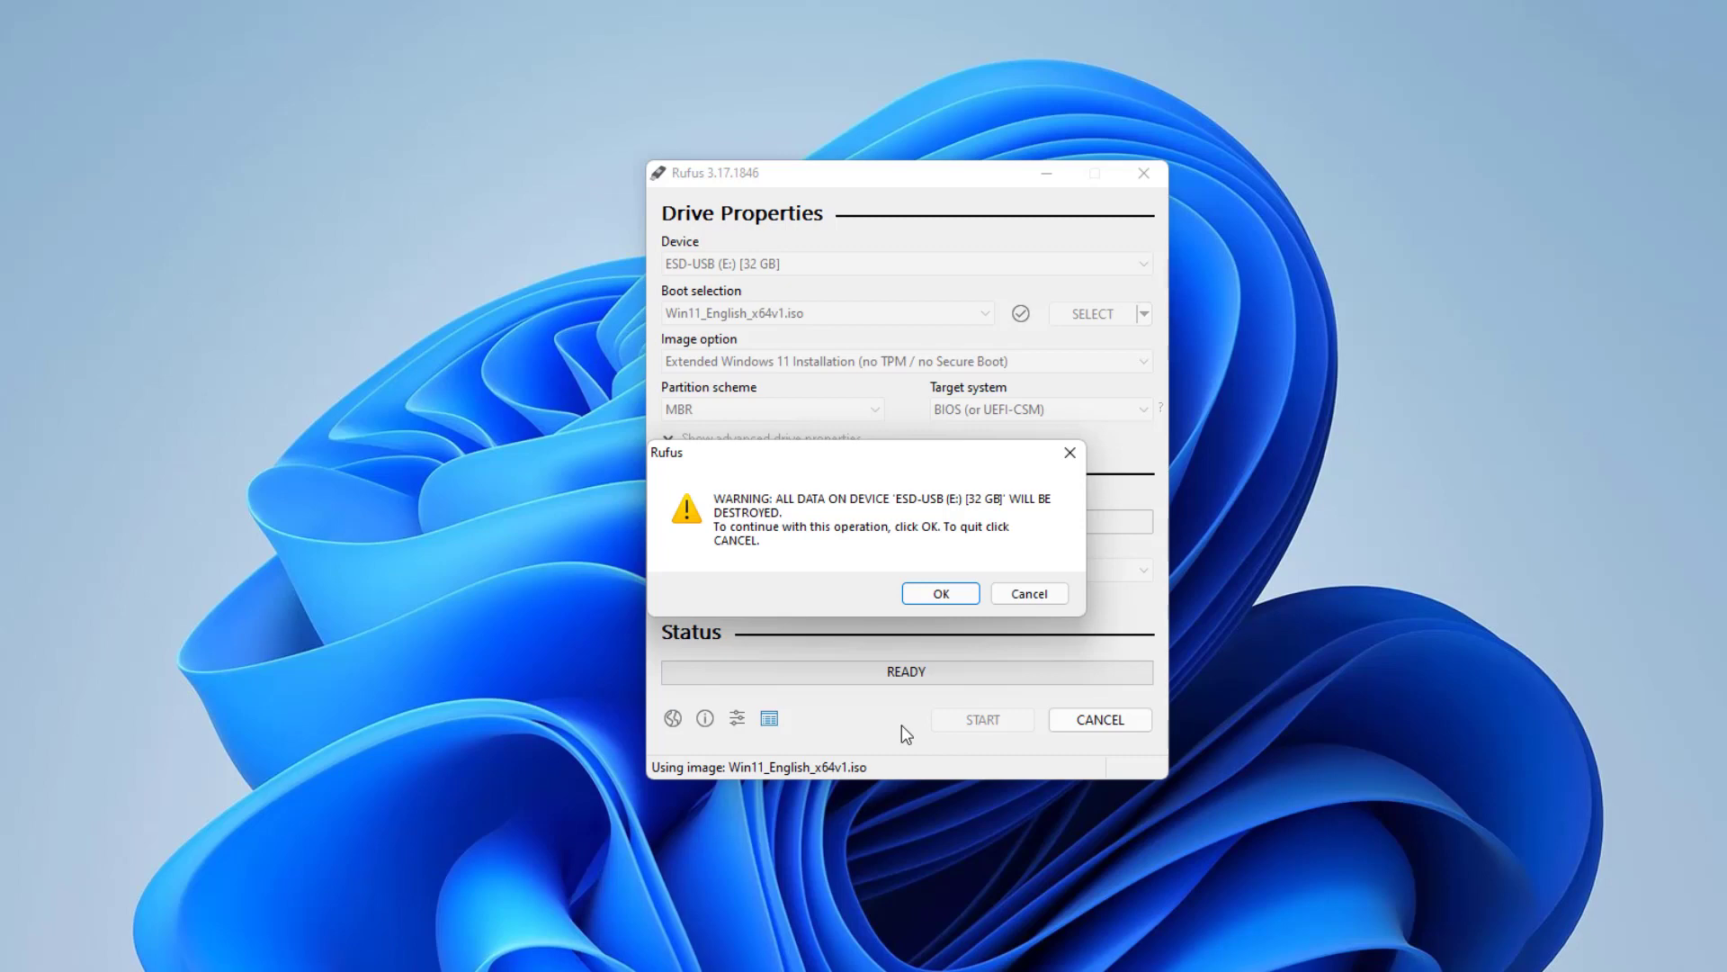
click(941, 594)
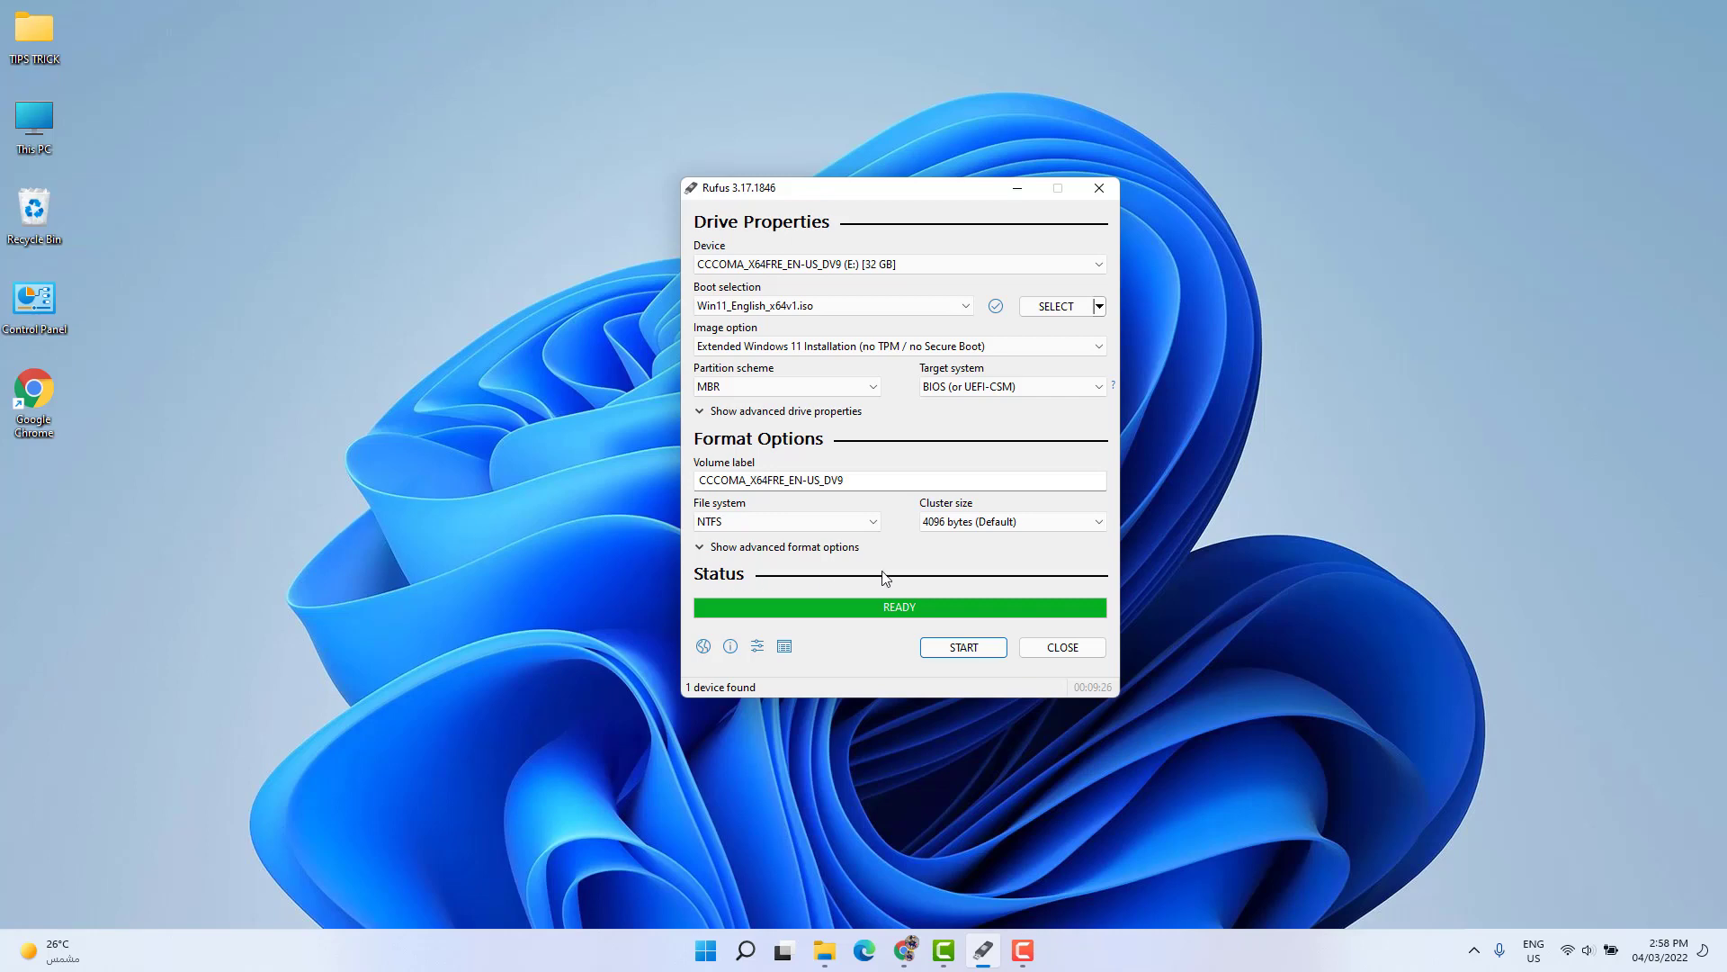
click(1060, 648)
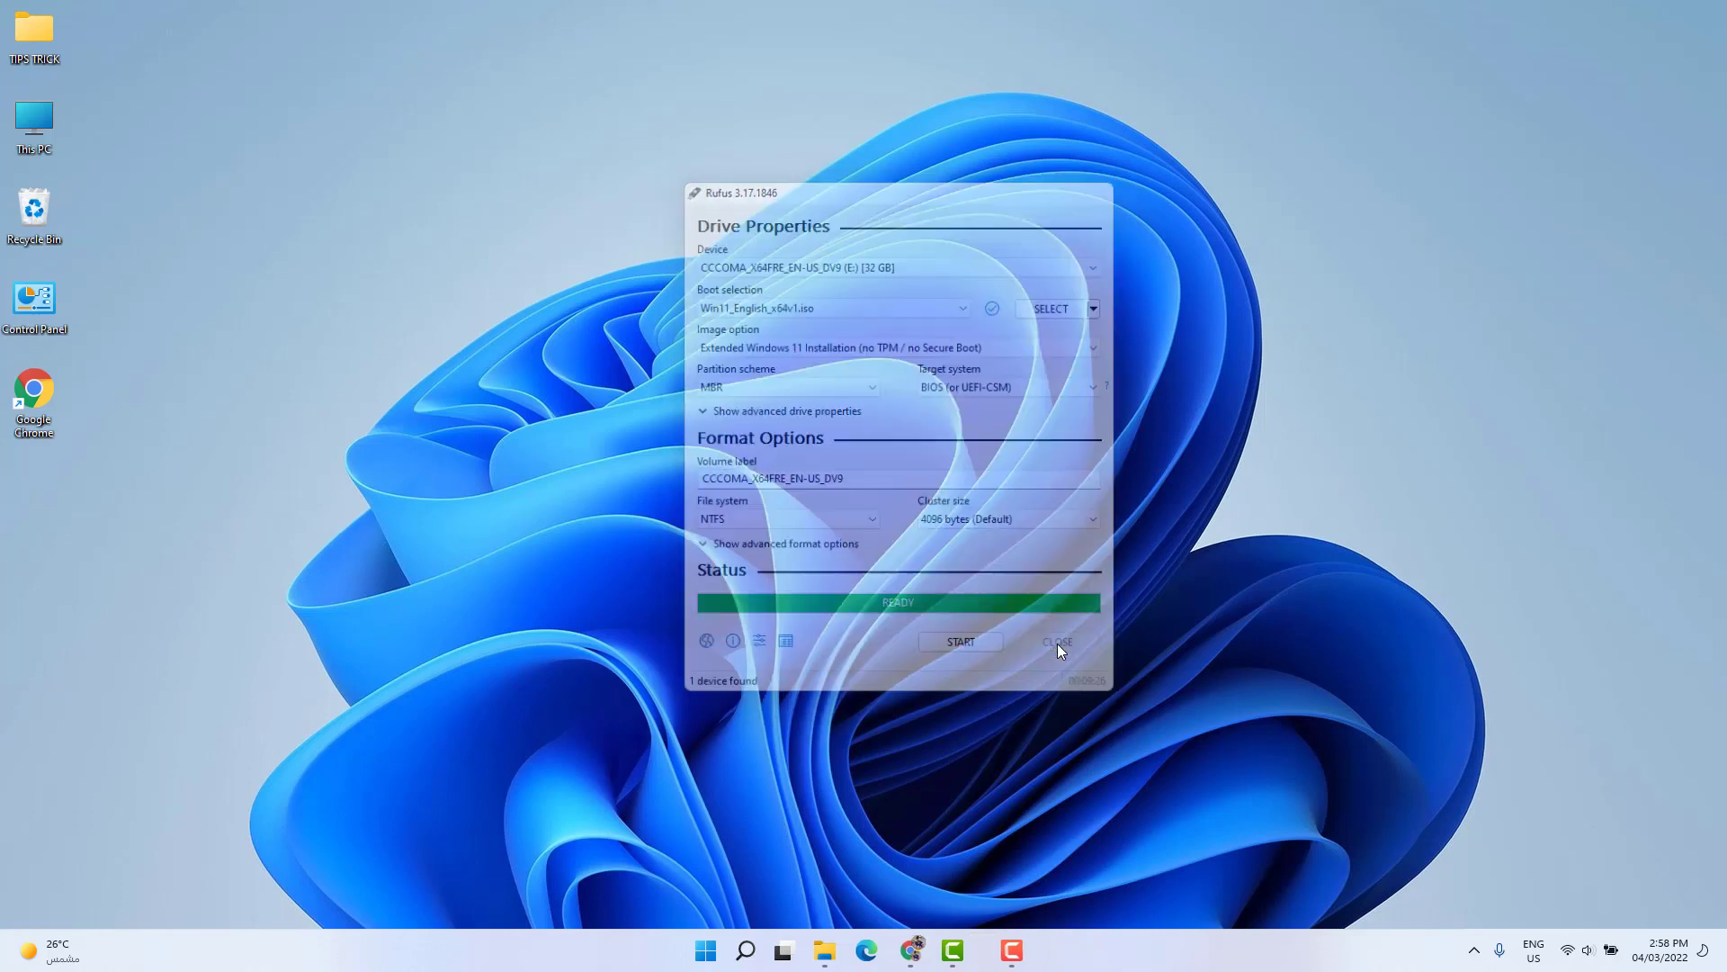
- Open the CCCOMA_X64FRE_EN-US_DV9 (E:) drive from This PC, examine its installation files, and close the window
double_click(34, 121)
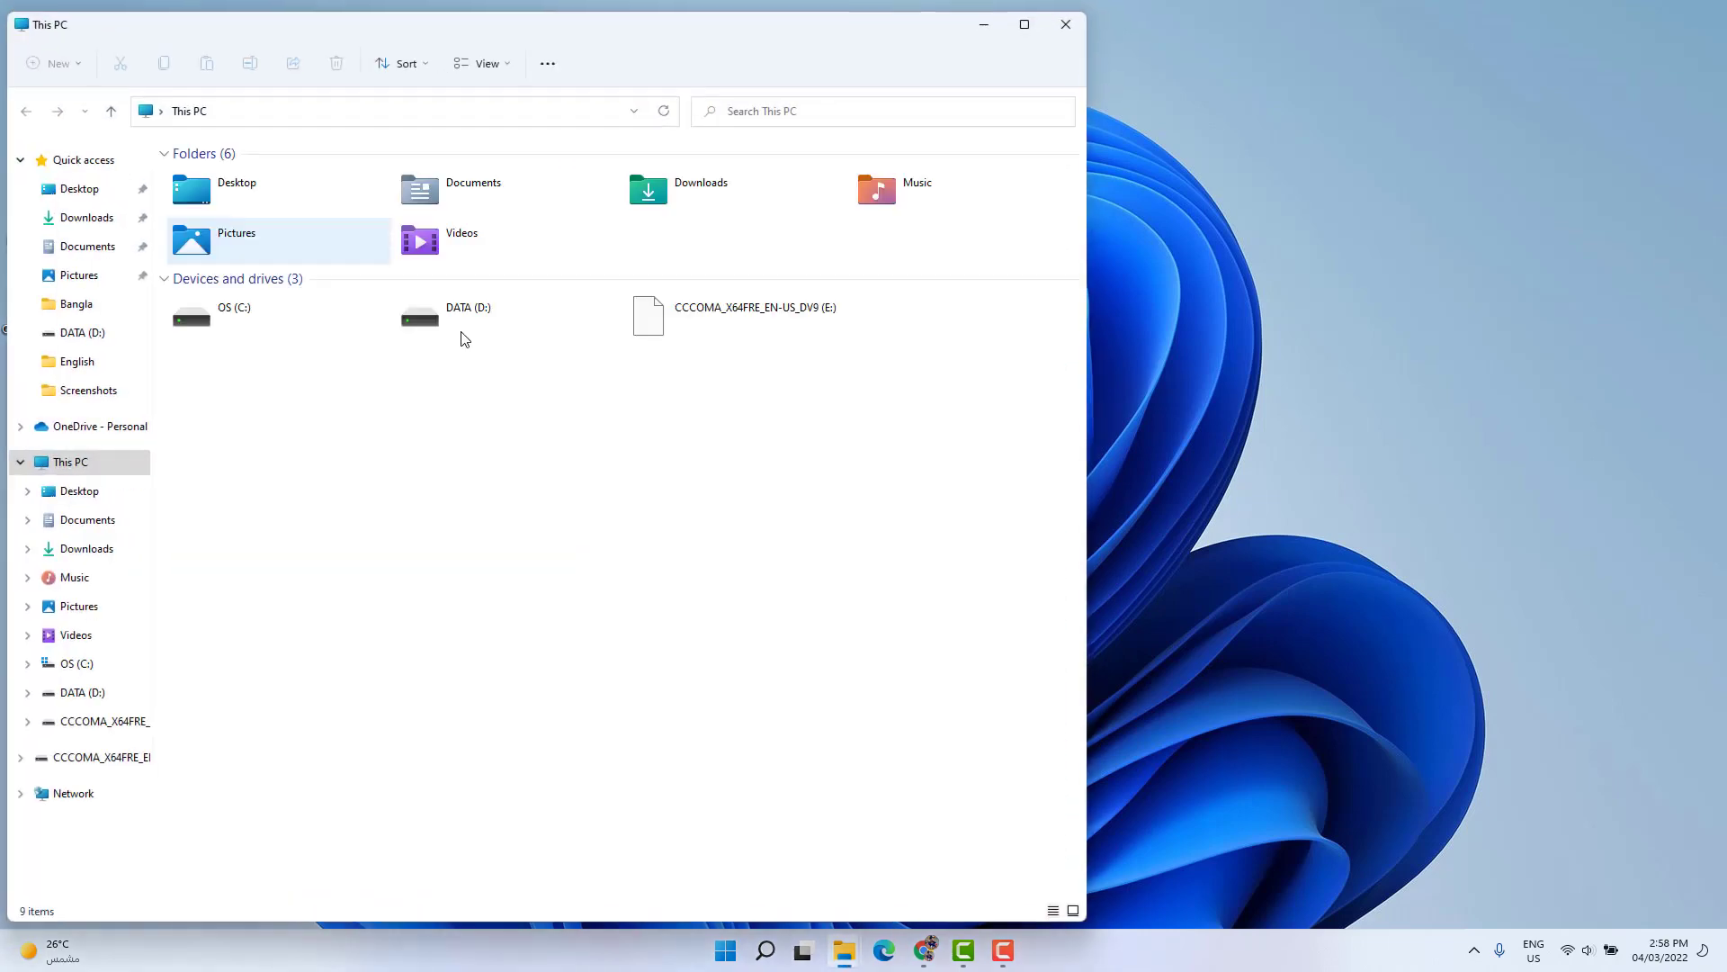
click(736, 328)
double_click(736, 329)
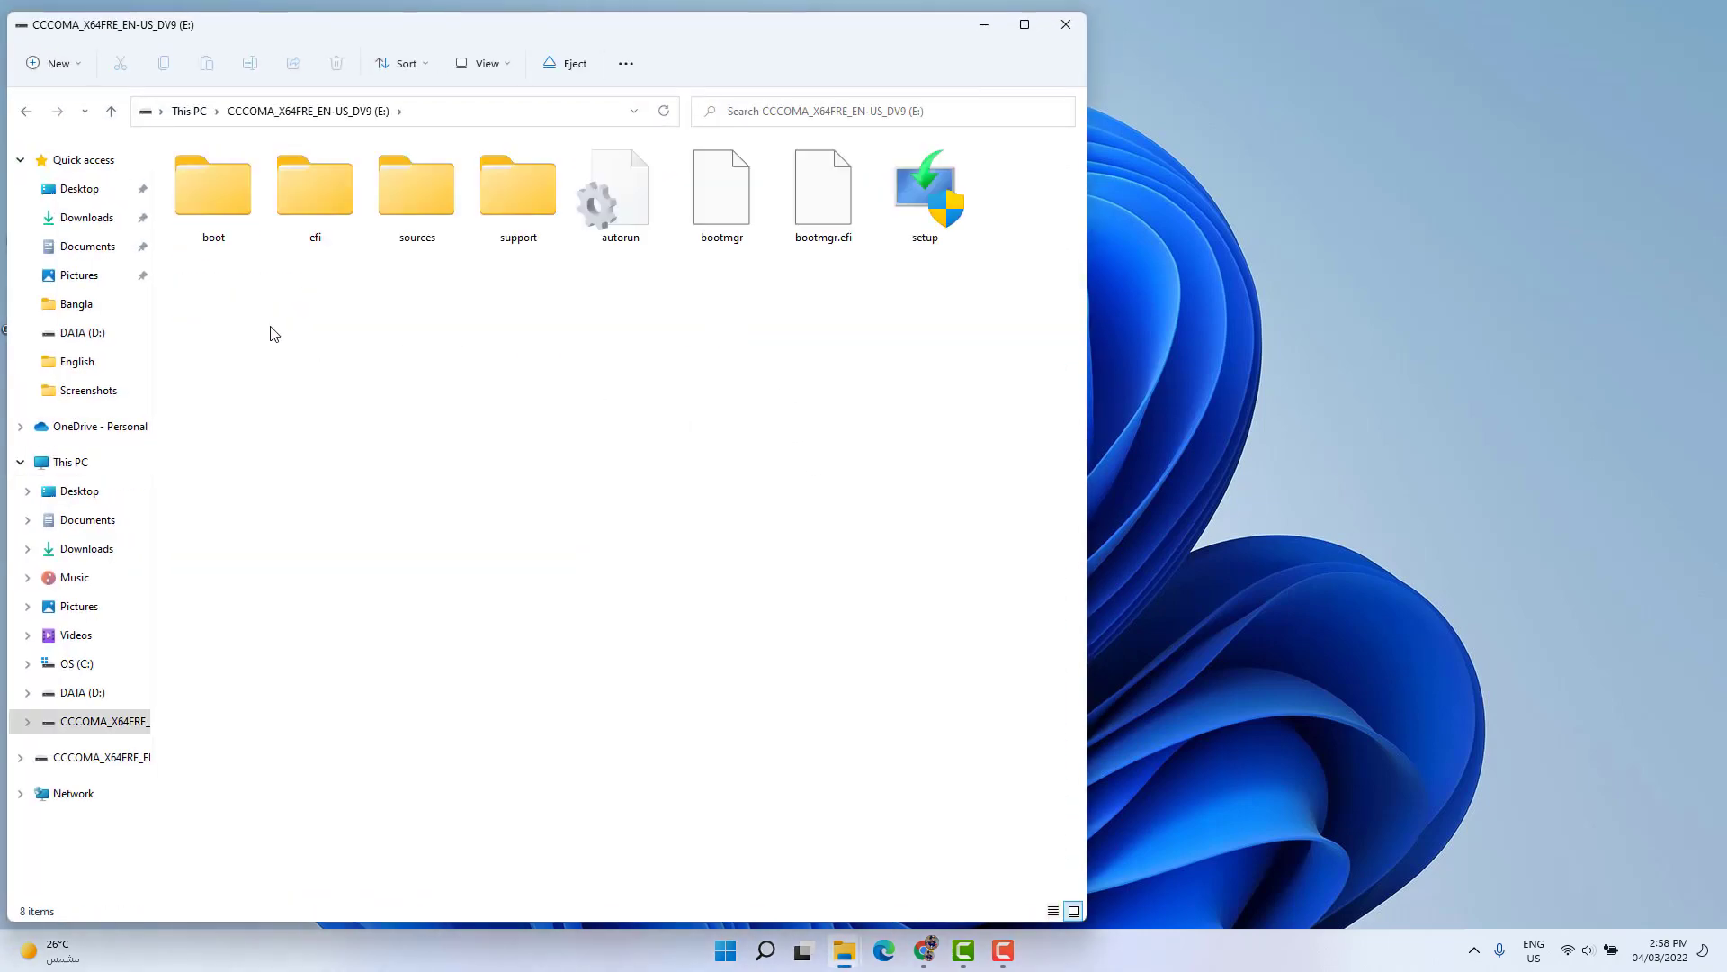
drag(219, 322, 1044, 214)
click(691, 420)
click(1067, 24)
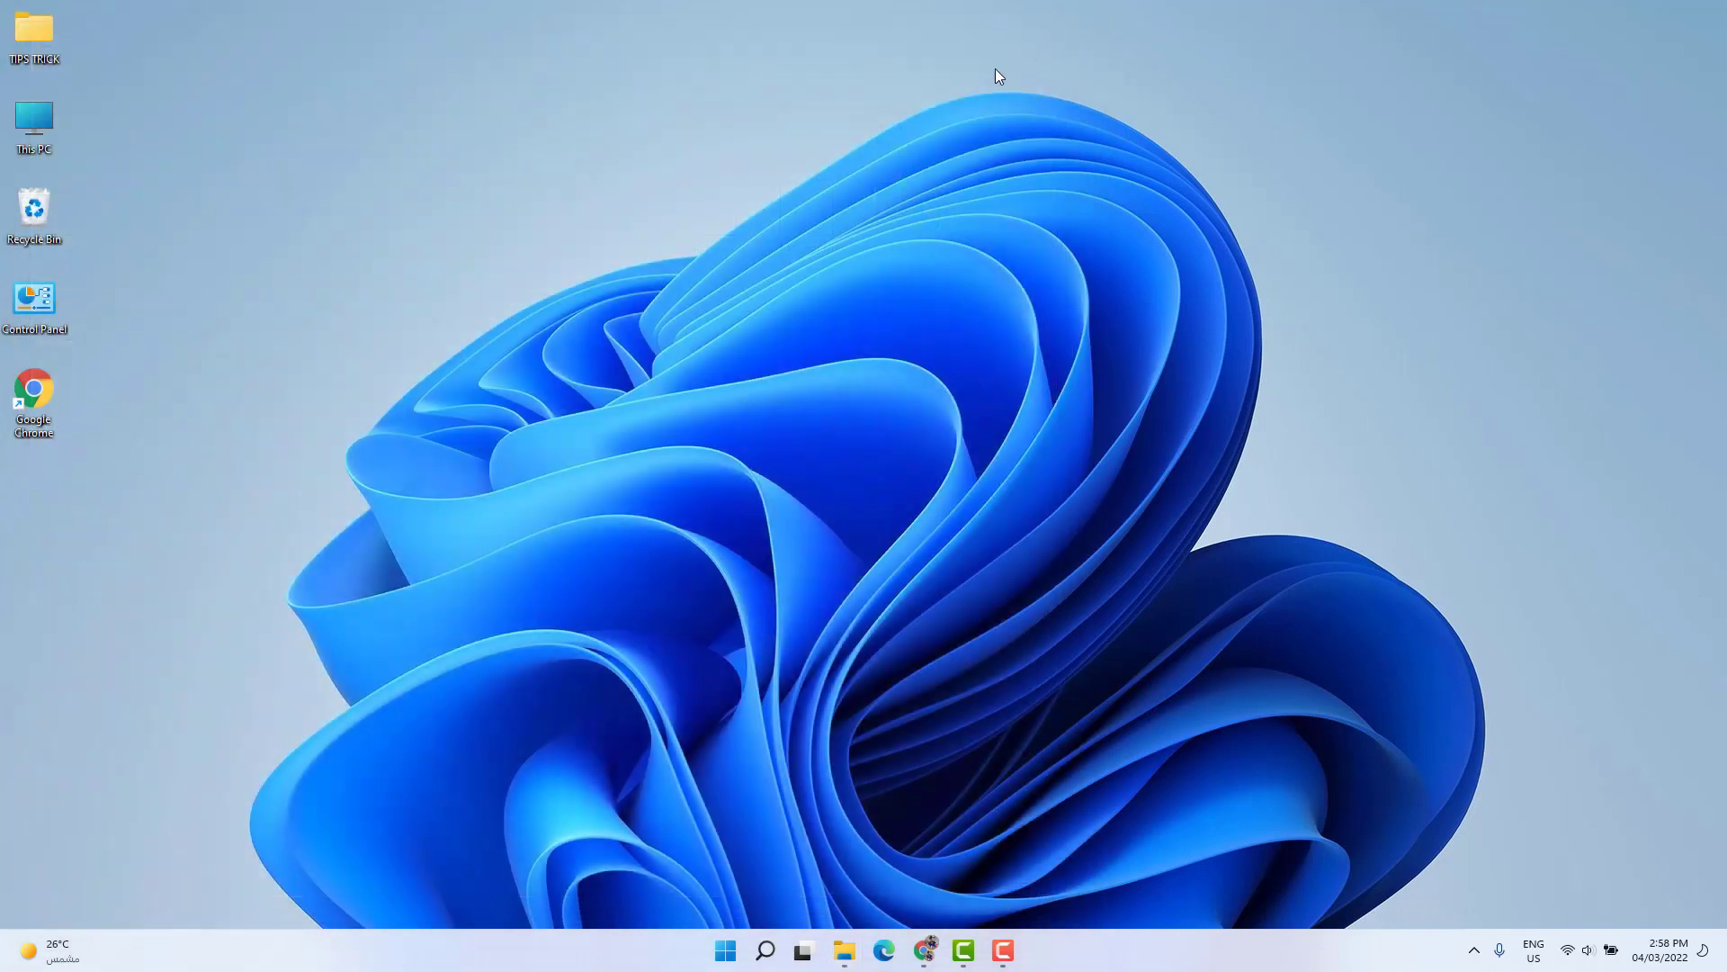